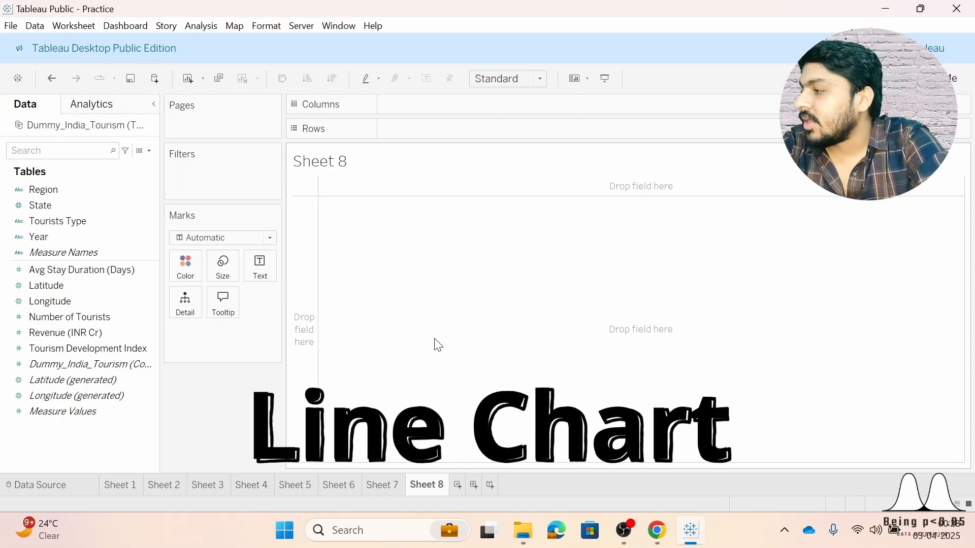
- Place Year on Rows and Number of Tourists on Columns in Sheet 8
click(74, 238)
click(101, 319)
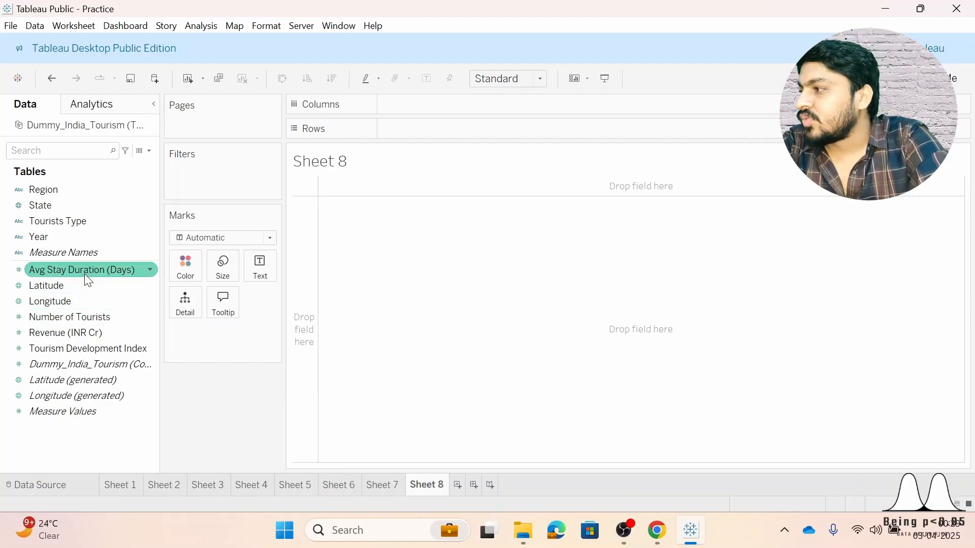
click(47, 236)
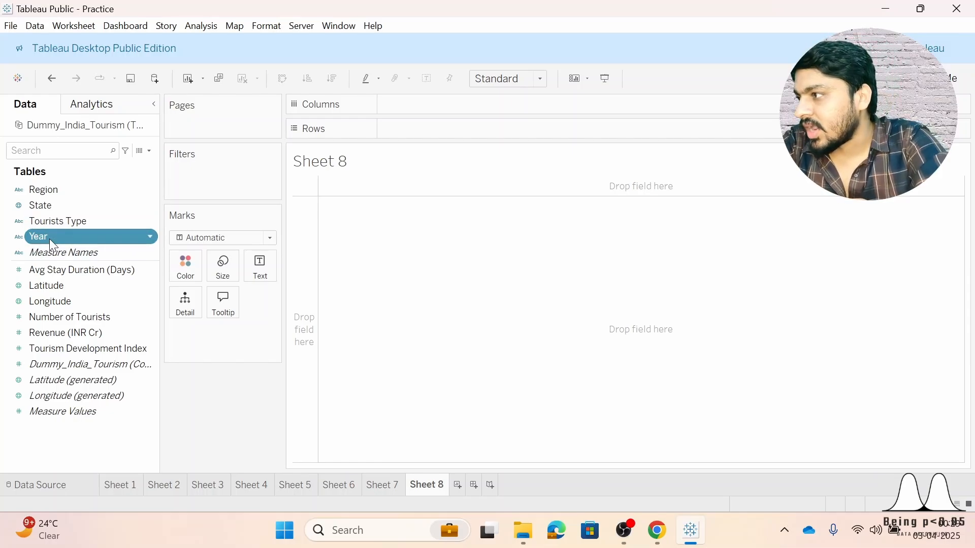
drag(50, 239, 465, 132)
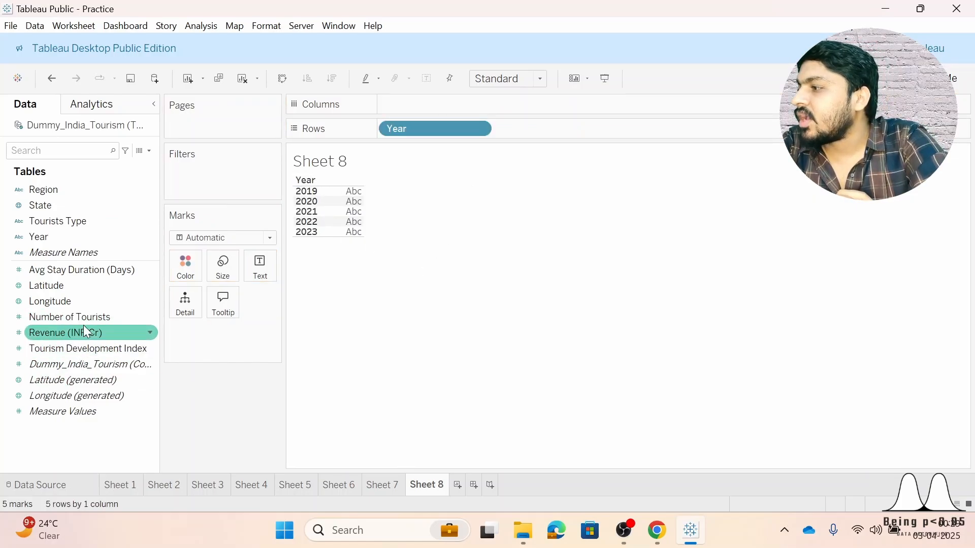
drag(72, 318, 421, 109)
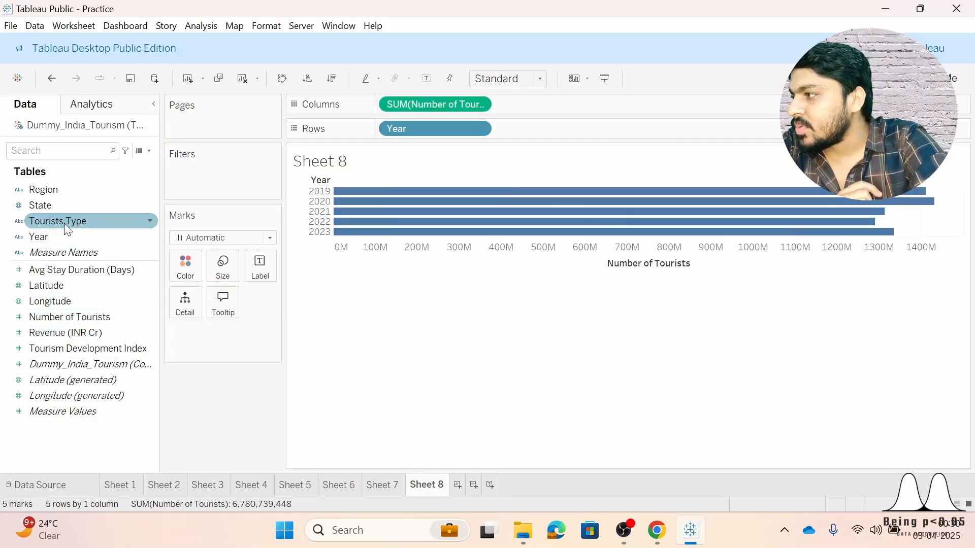
- Filter the view by Tourists Type, keeping only Domestic Tourists
drag(60, 223, 205, 185)
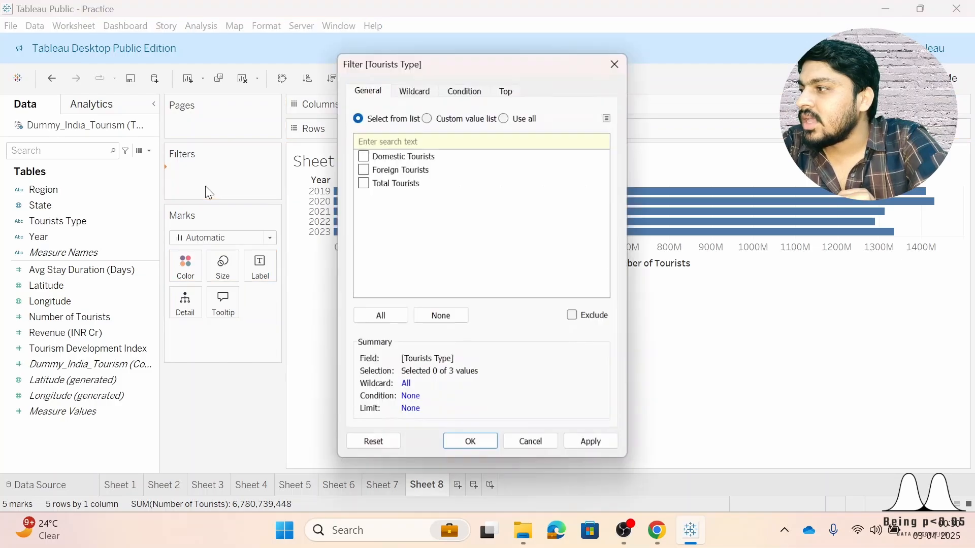
click(362, 155)
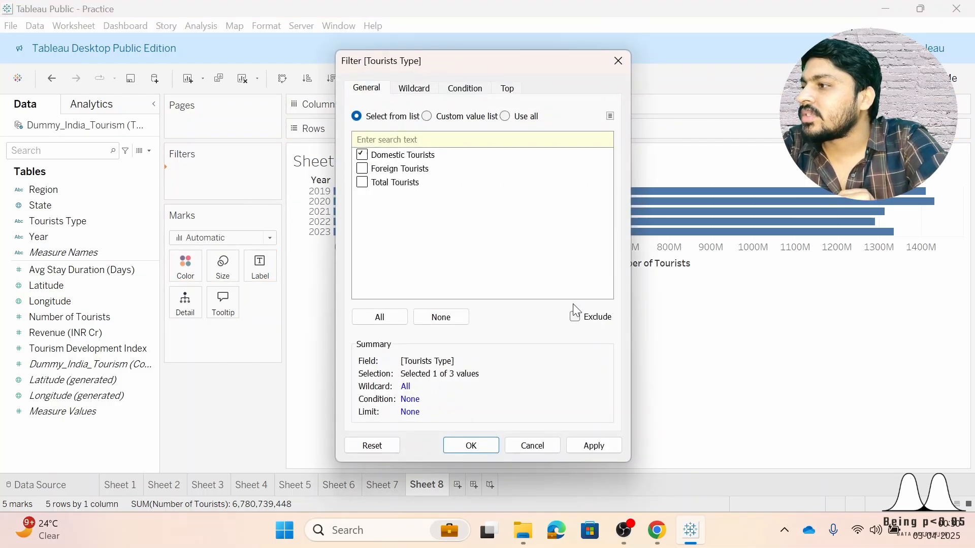
click(610, 446)
click(479, 446)
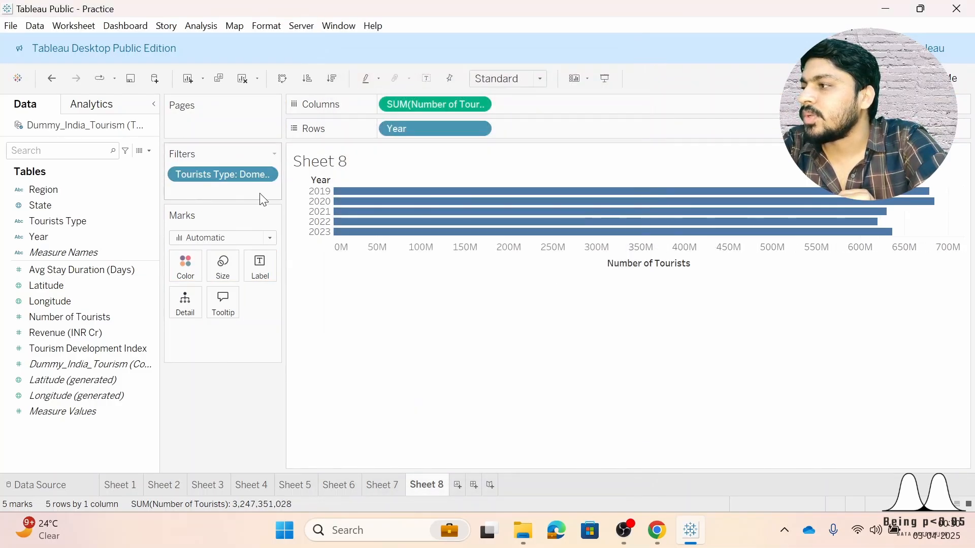
mouse_move(388, 205)
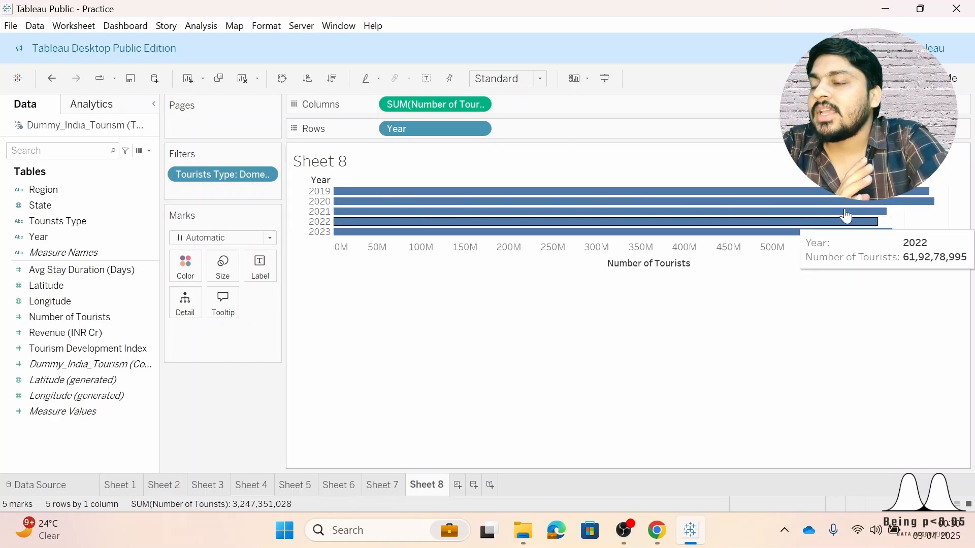
click(938, 79)
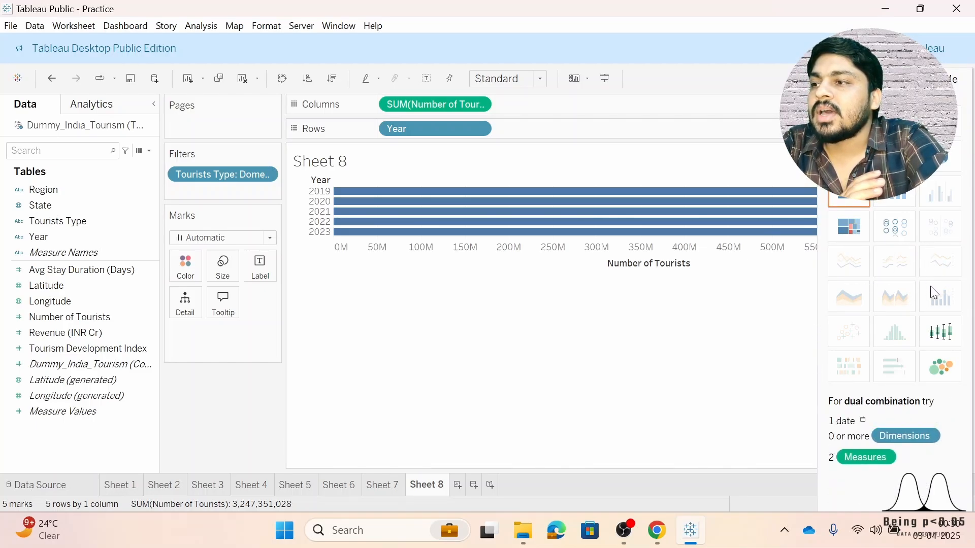
click(940, 79)
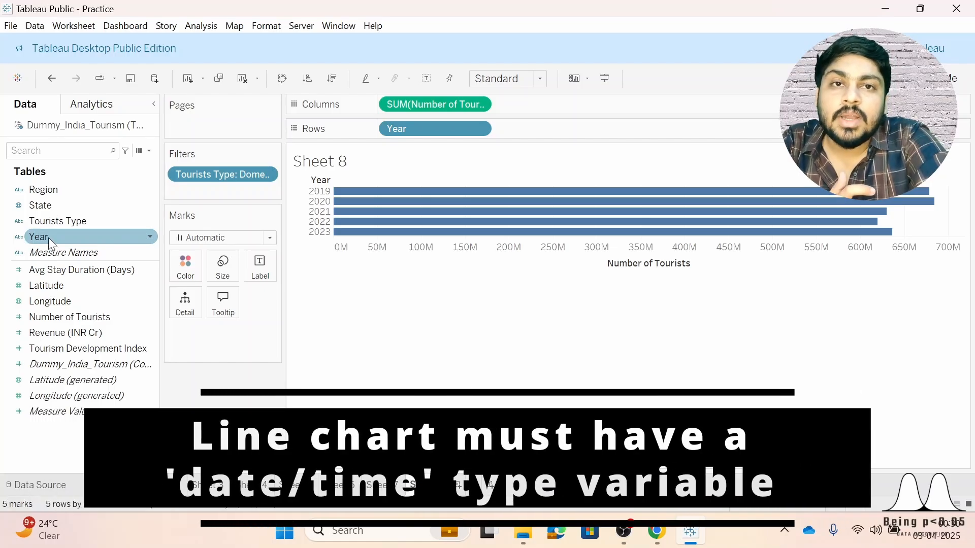
- Duplicate the Year field and remove the original Year from Rows
click(48, 237)
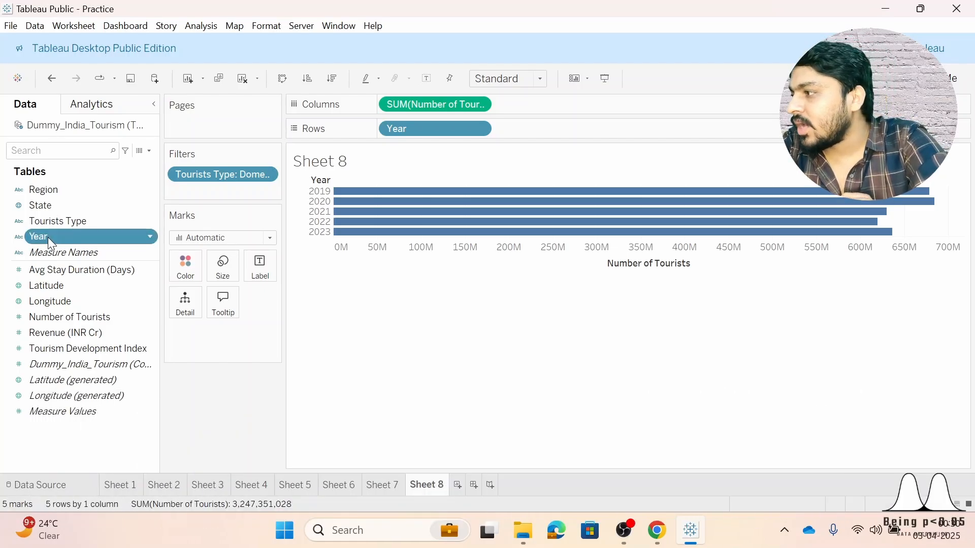
right_click(48, 237)
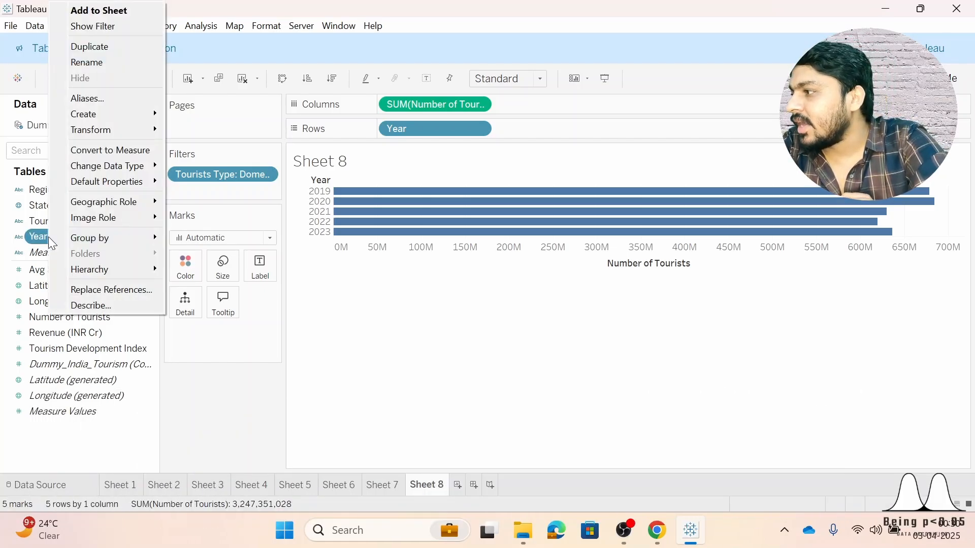
click(108, 47)
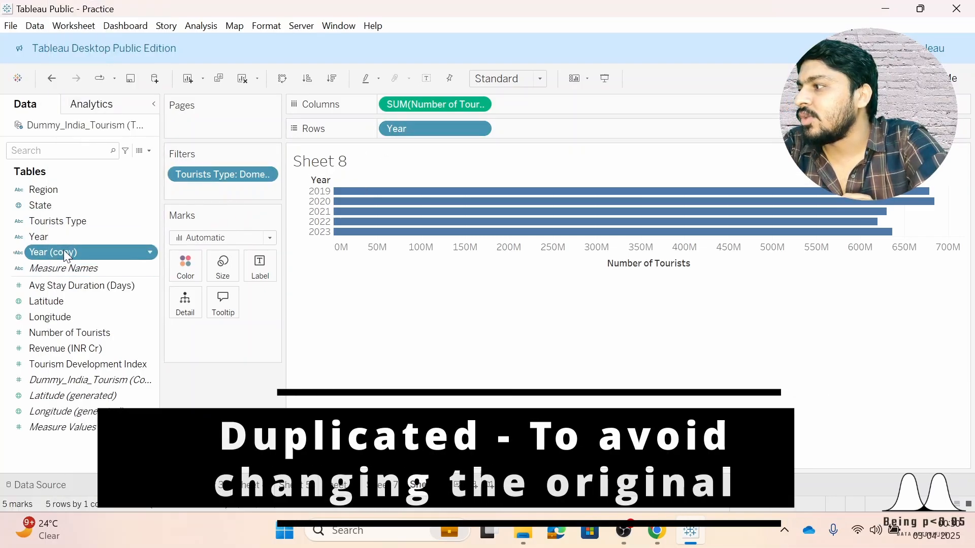
drag(432, 130, 156, 352)
- Change the data type of the Year (copy) field to Date
click(22, 254)
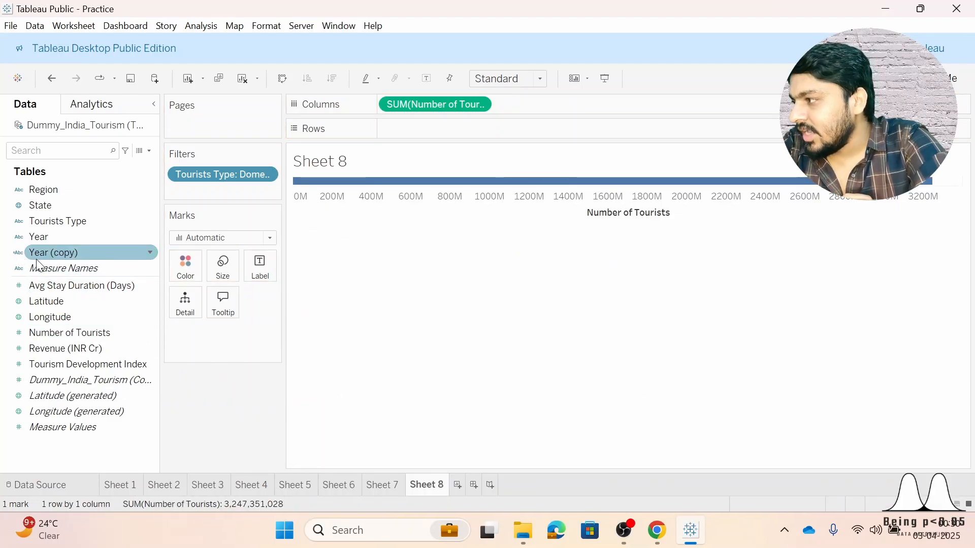
click(20, 254)
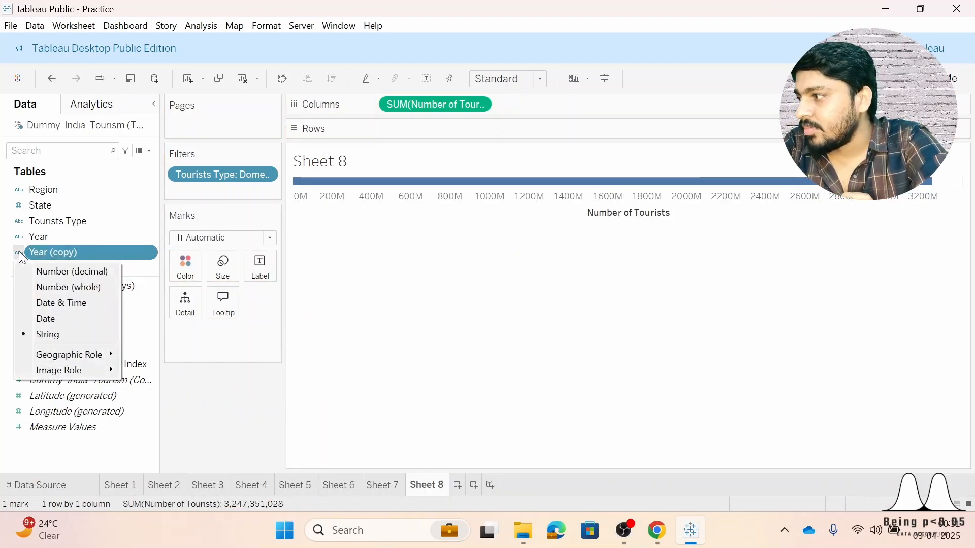
click(75, 317)
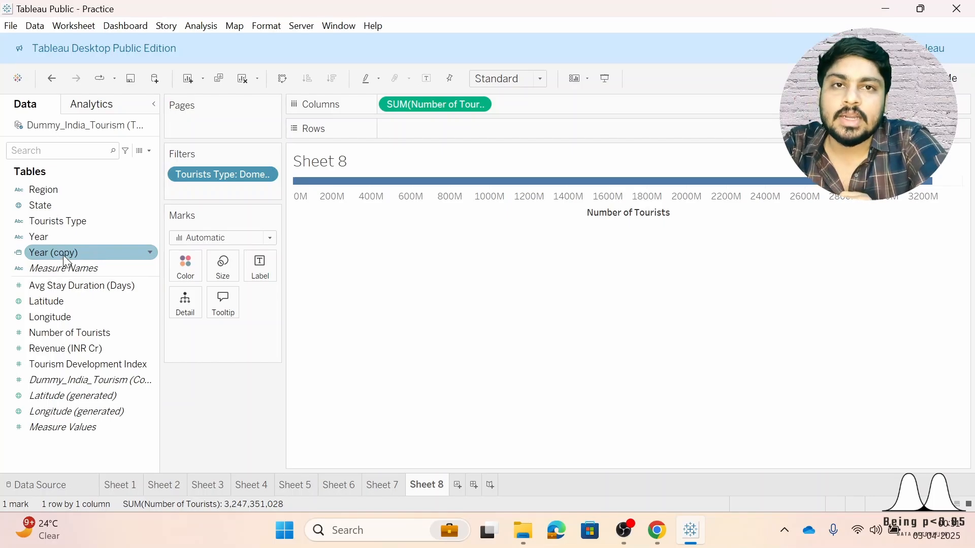
- Add Year (copy) to Rows and swap rows and columns so the years run along the horizontal axis
click(35, 256)
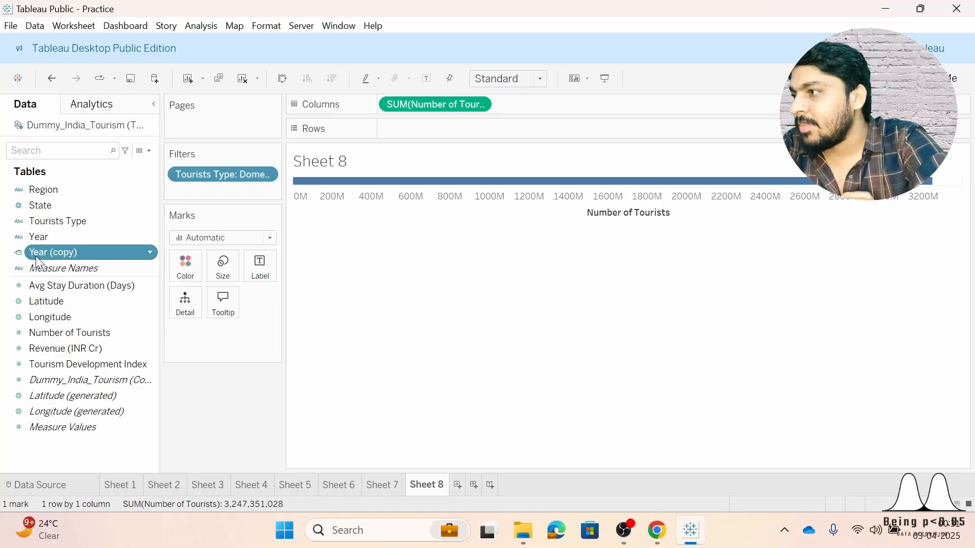
drag(35, 255, 406, 133)
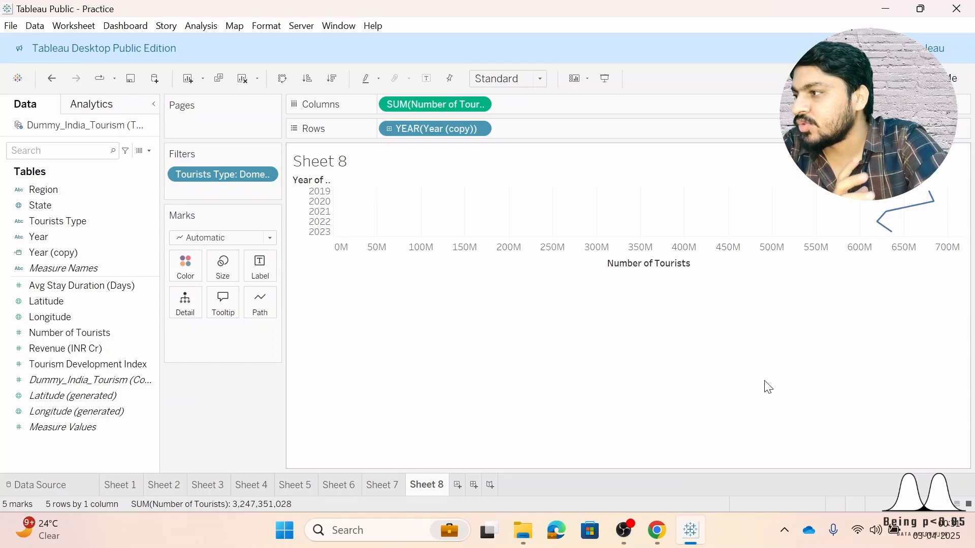
click(283, 80)
- Fit the line chart to Entire View and label its points with Number of Tourists
click(528, 82)
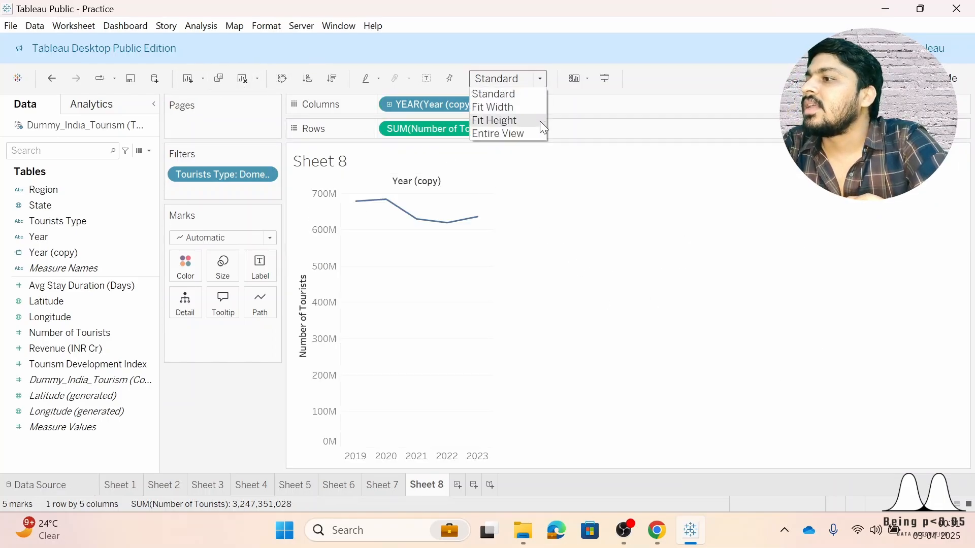
click(539, 130)
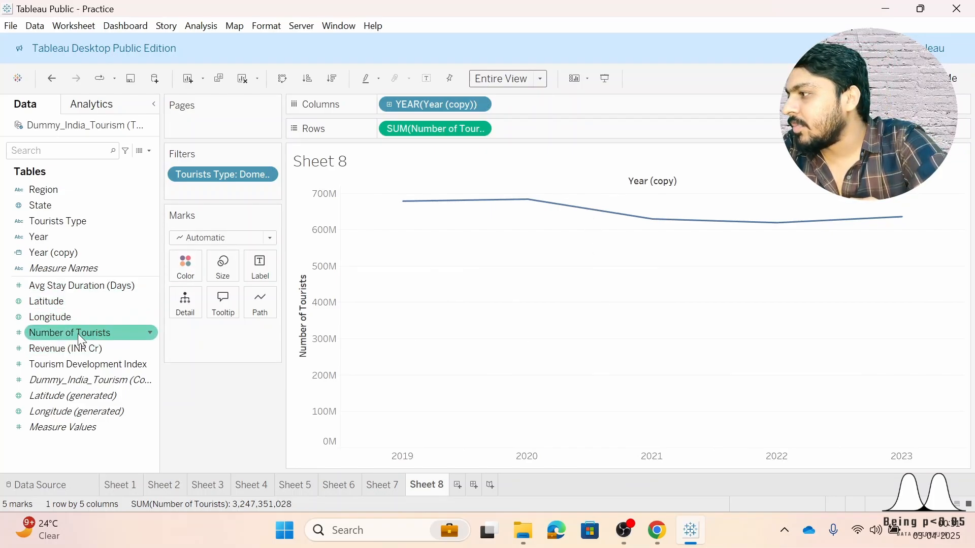
drag(72, 331, 261, 274)
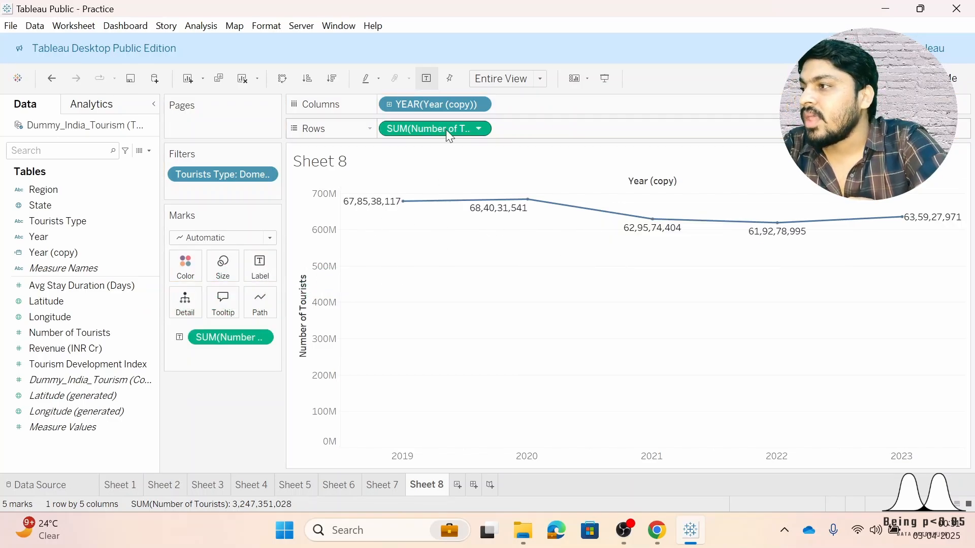
double_click(232, 175)
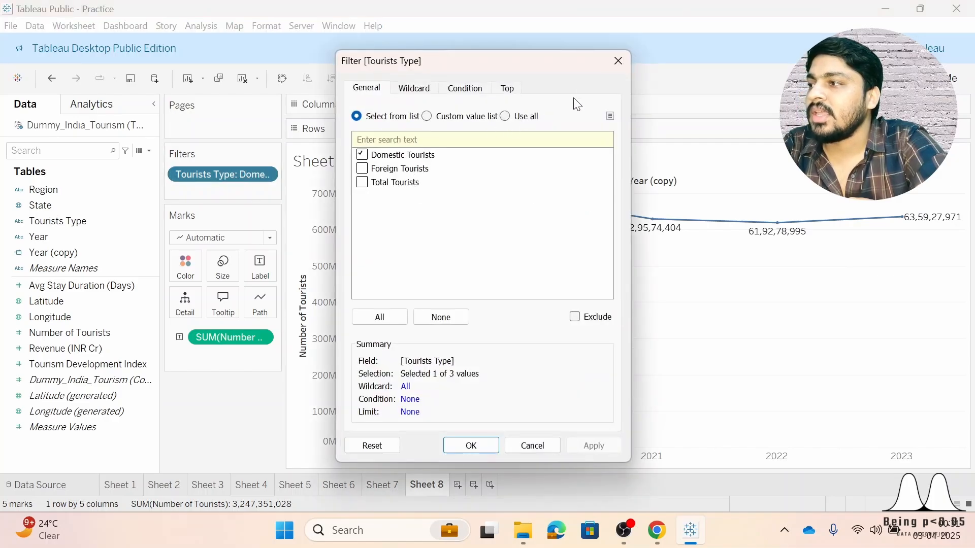
click(618, 61)
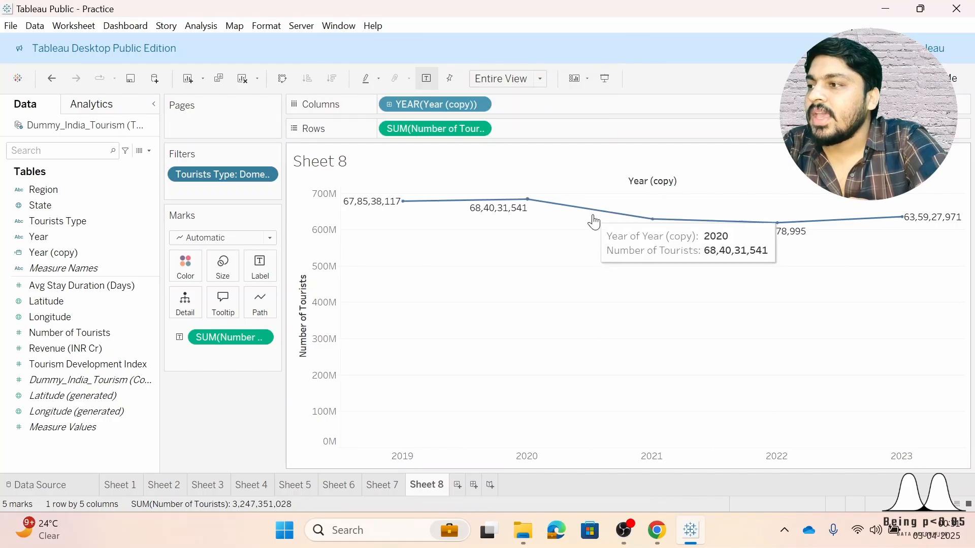
mouse_move(942, 219)
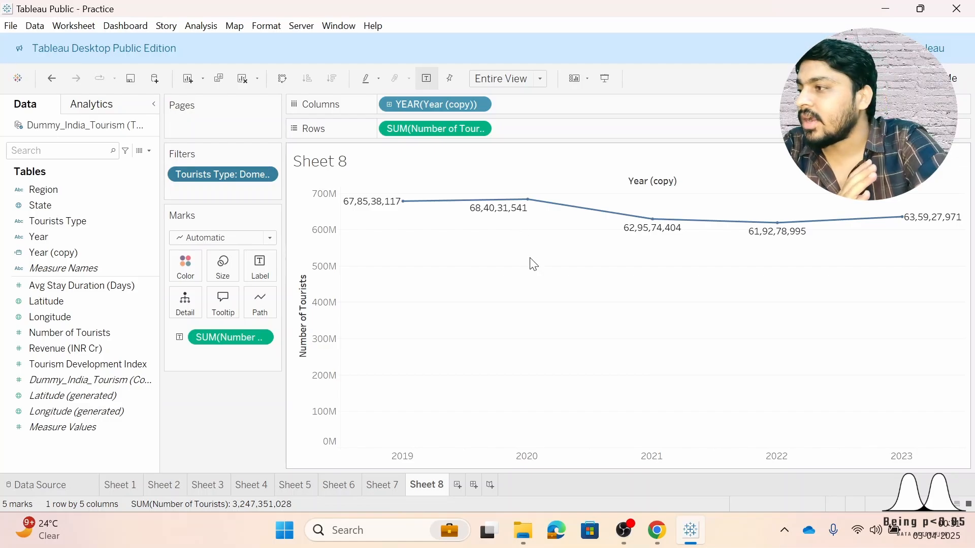
click(31, 254)
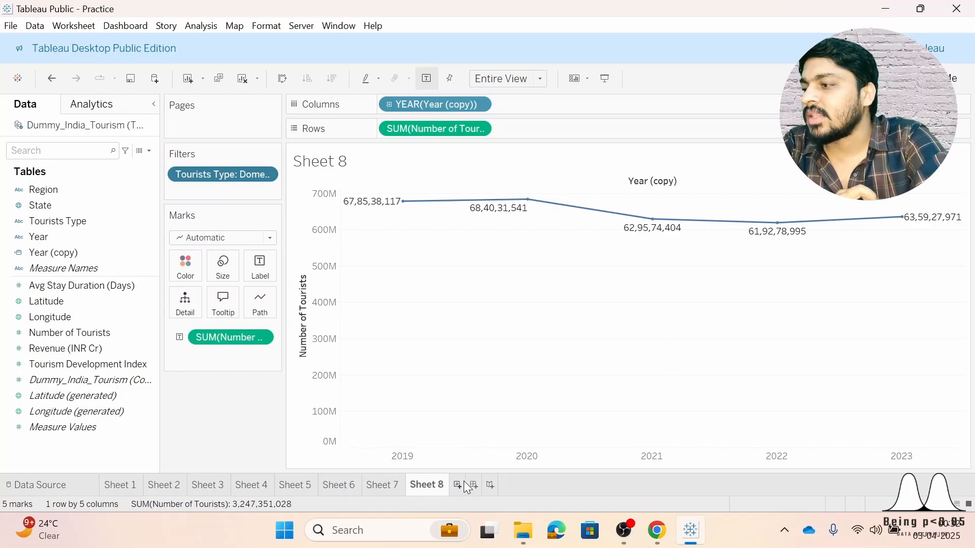
- Duplicate Sheet 8 and rename the copy as Sheet 9
right_click(427, 481)
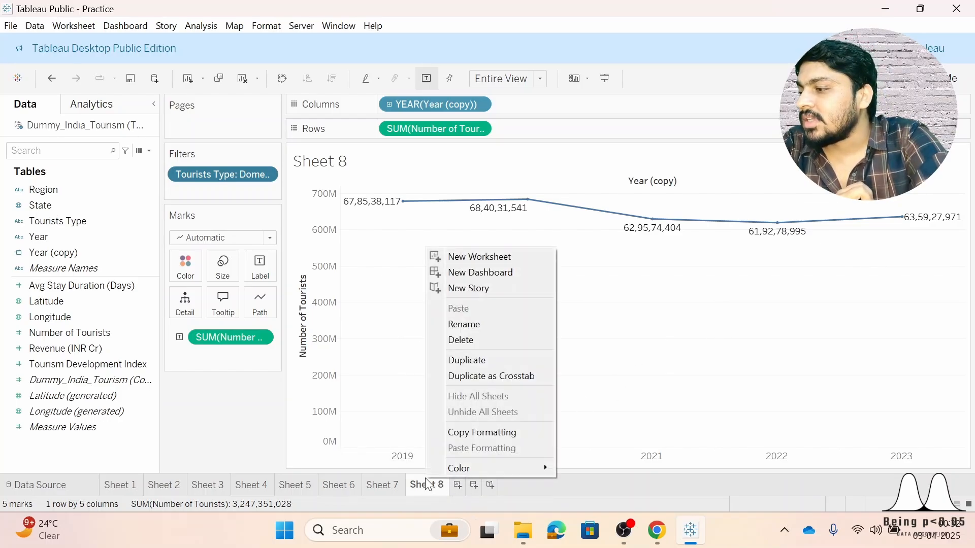
click(485, 358)
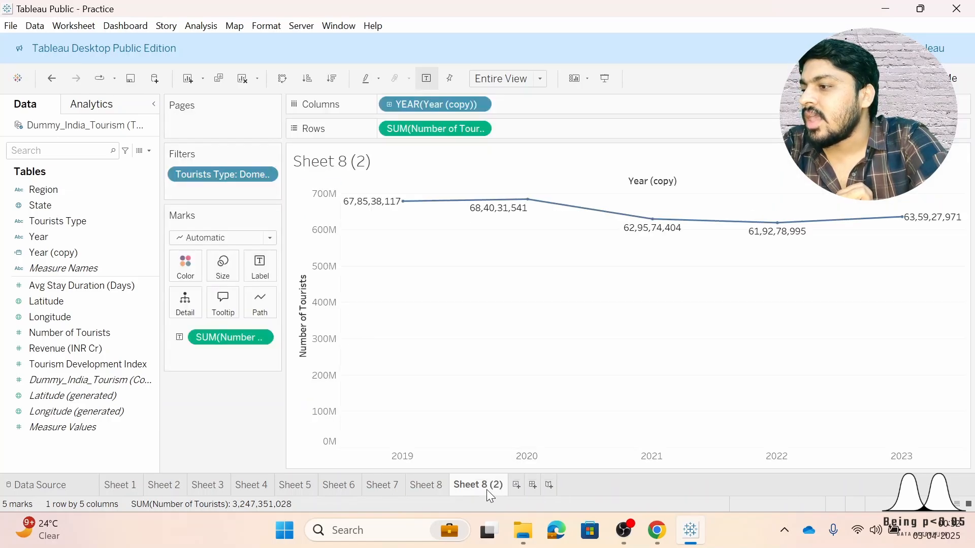
right_click(487, 490)
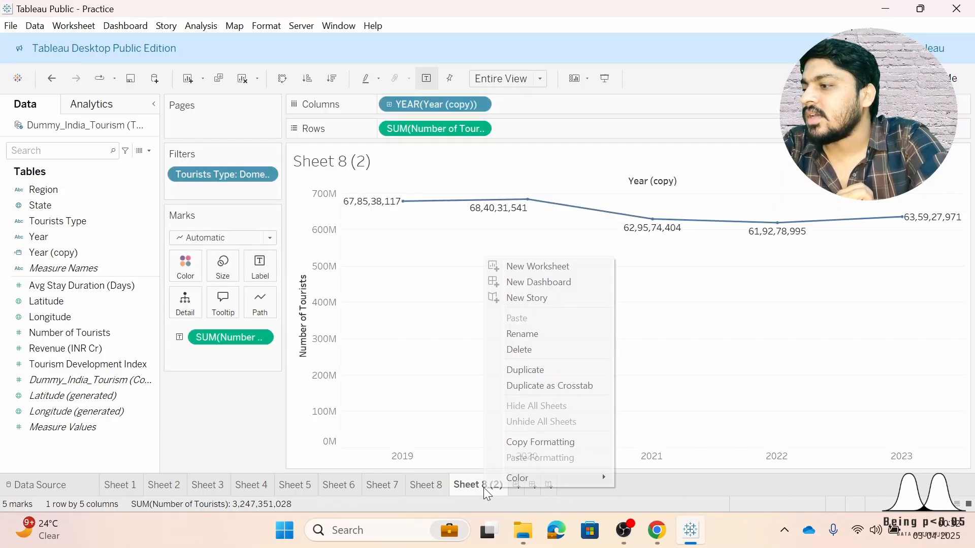
click(529, 333)
key(Right)
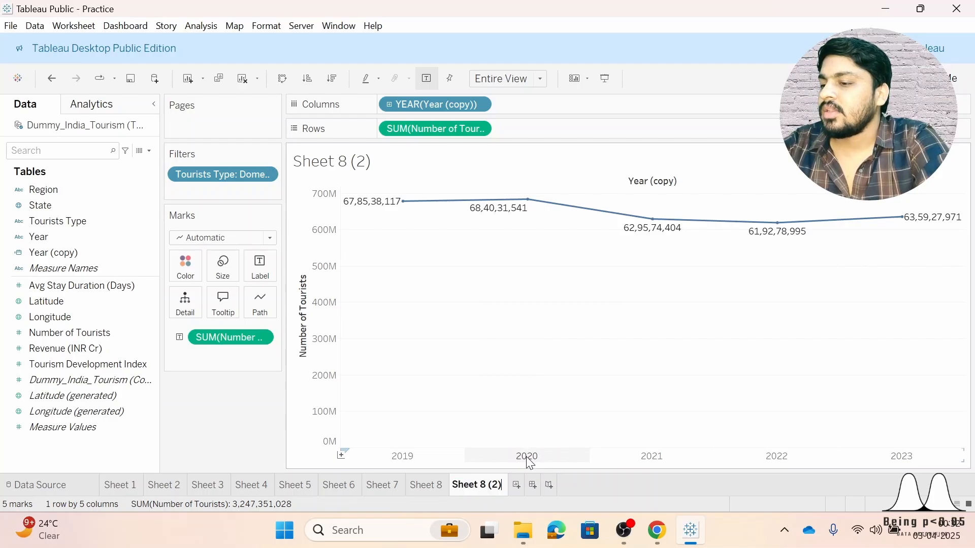
key(BackSpace)
key(BackSpace)
key(BackSpace)
key(BackSpace)
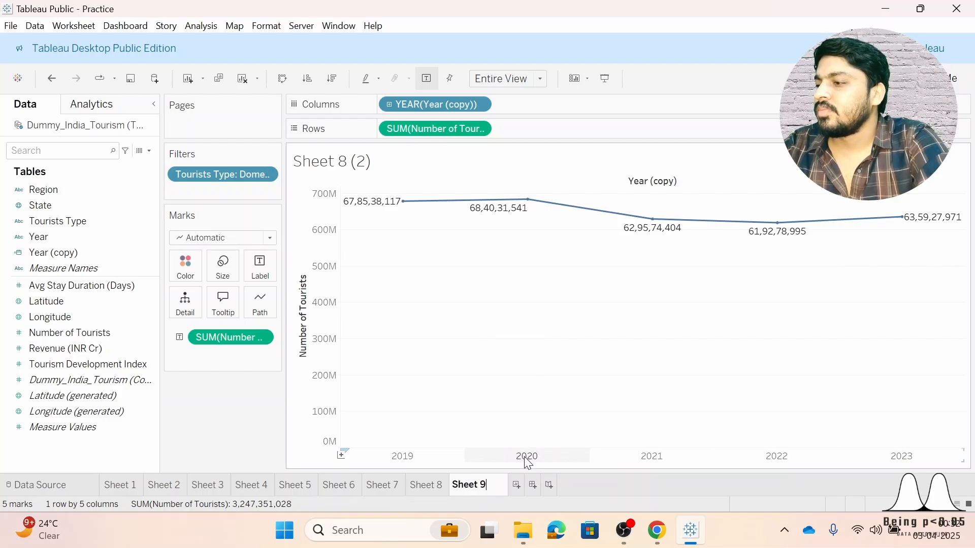
text(9)
click(605, 483)
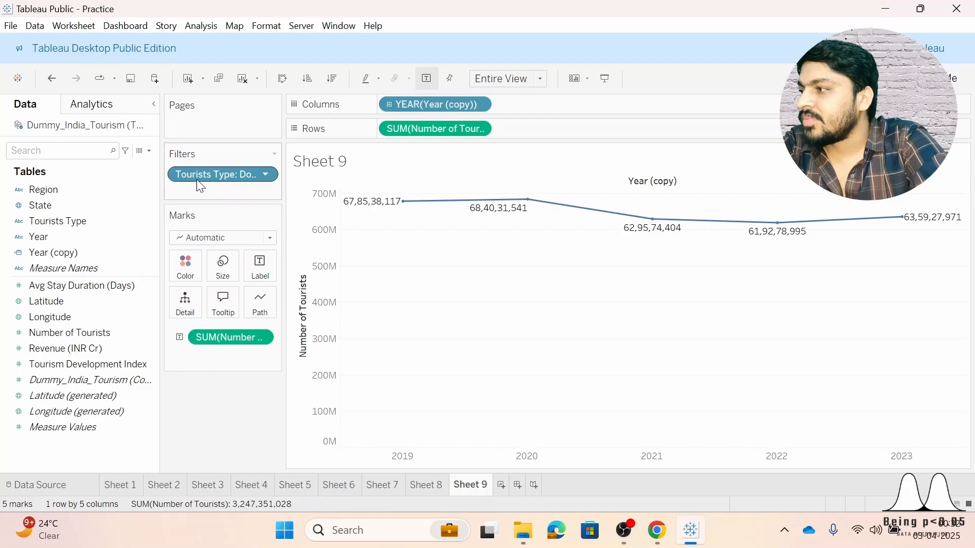
- Include Foreign Tourists alongside Domestic Tourists in the Tourists Type filter of Sheet 9
double_click(211, 178)
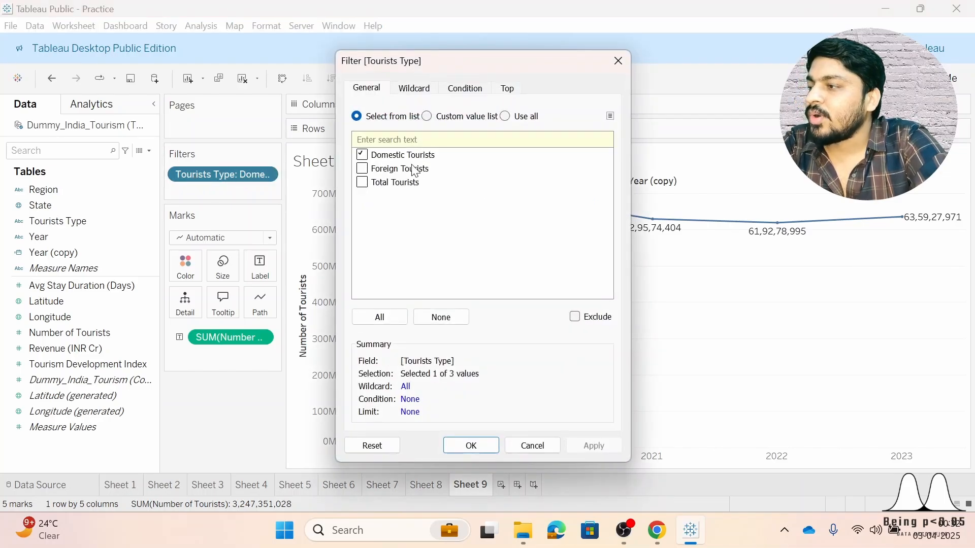
click(377, 169)
click(607, 447)
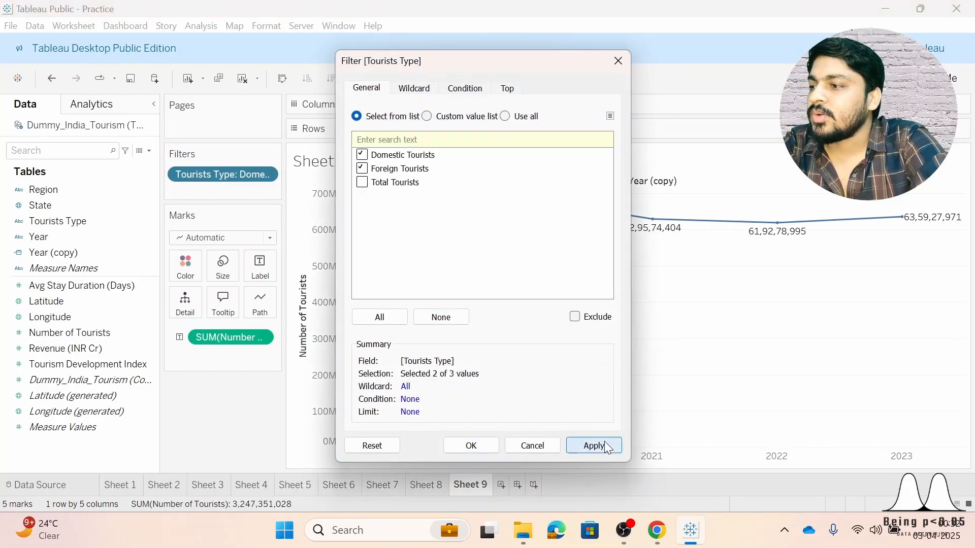
click(472, 447)
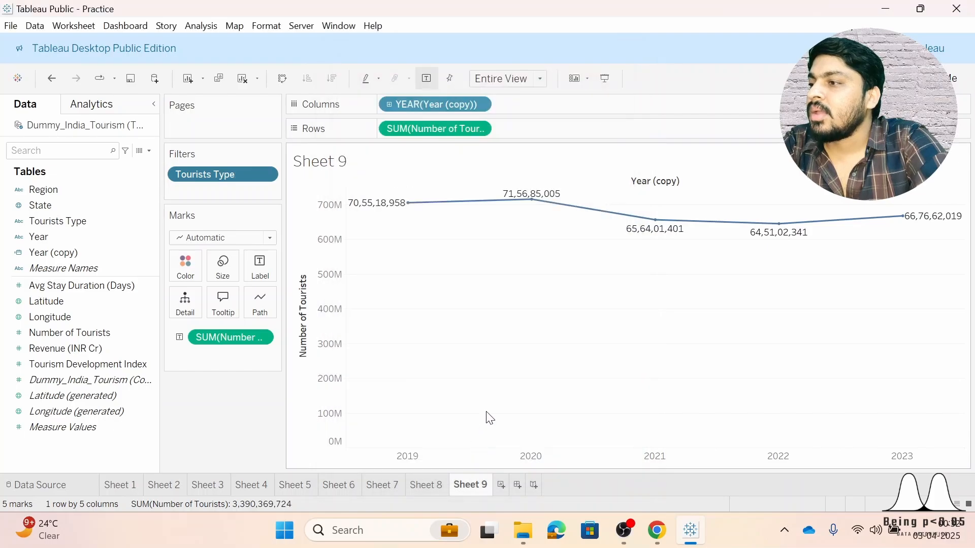
mouse_move(506, 205)
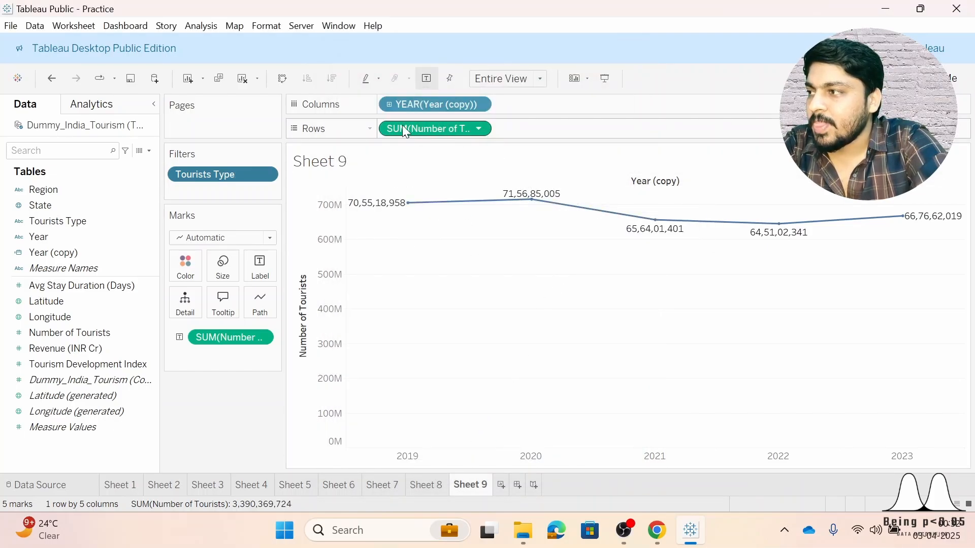
- Check the Tourists Type filter selection on Sheet 9 without changing it and inspect the yearly points of the line
double_click(221, 175)
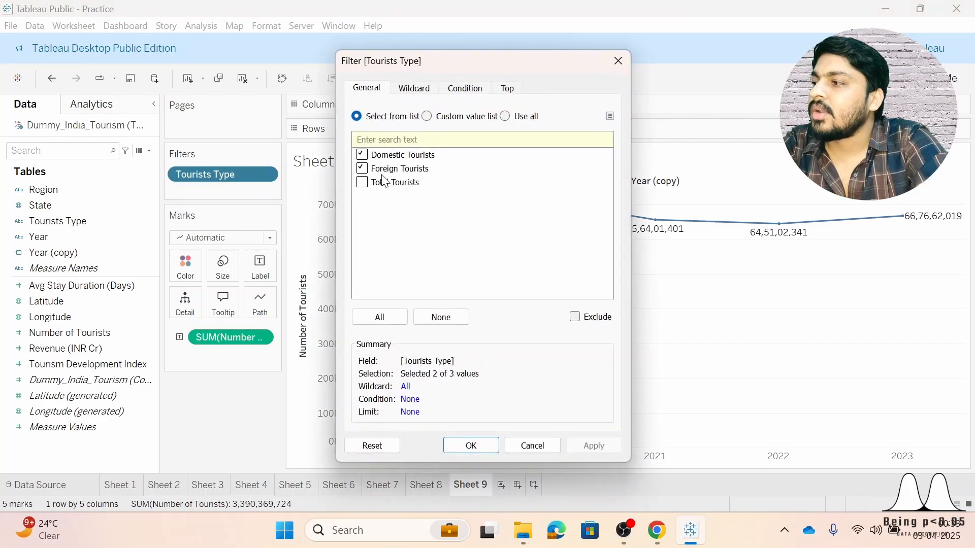
click(548, 442)
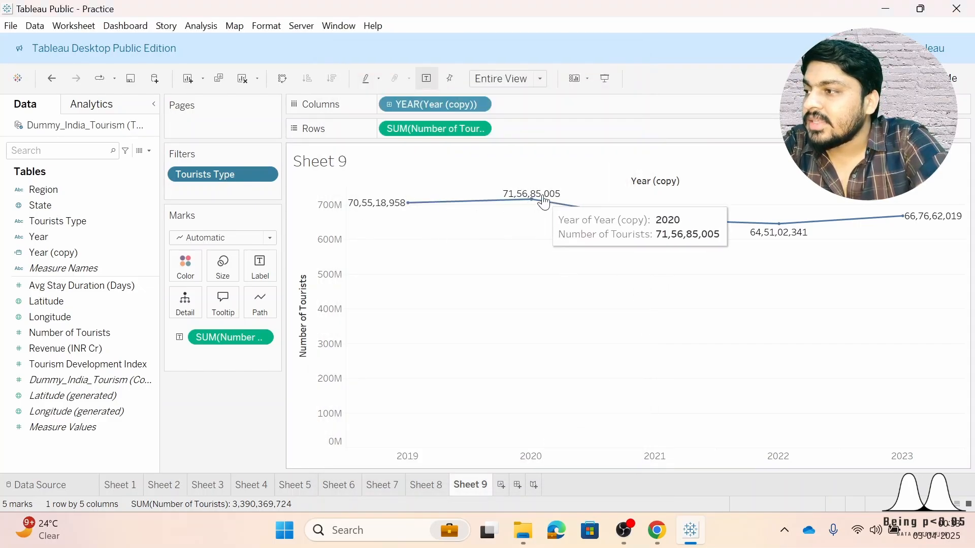
mouse_move(903, 218)
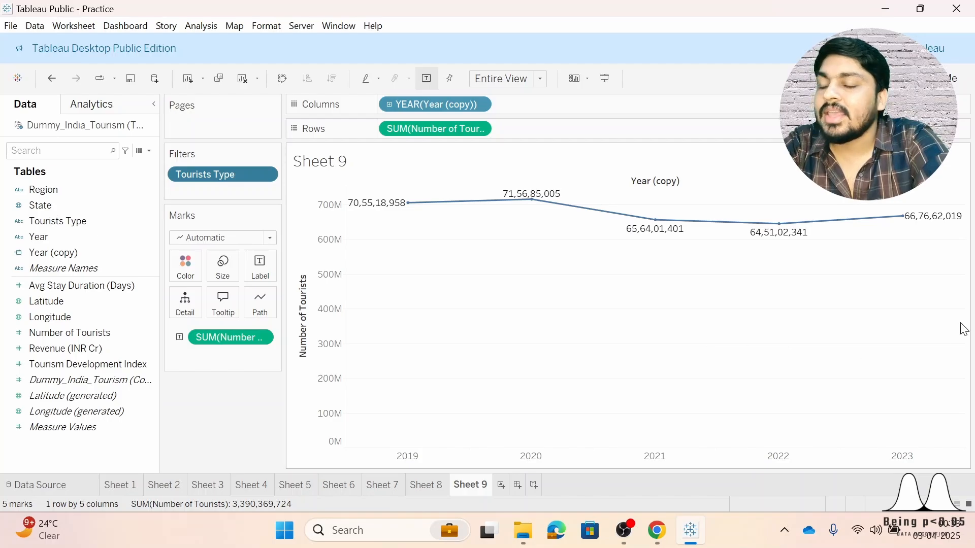
mouse_move(463, 212)
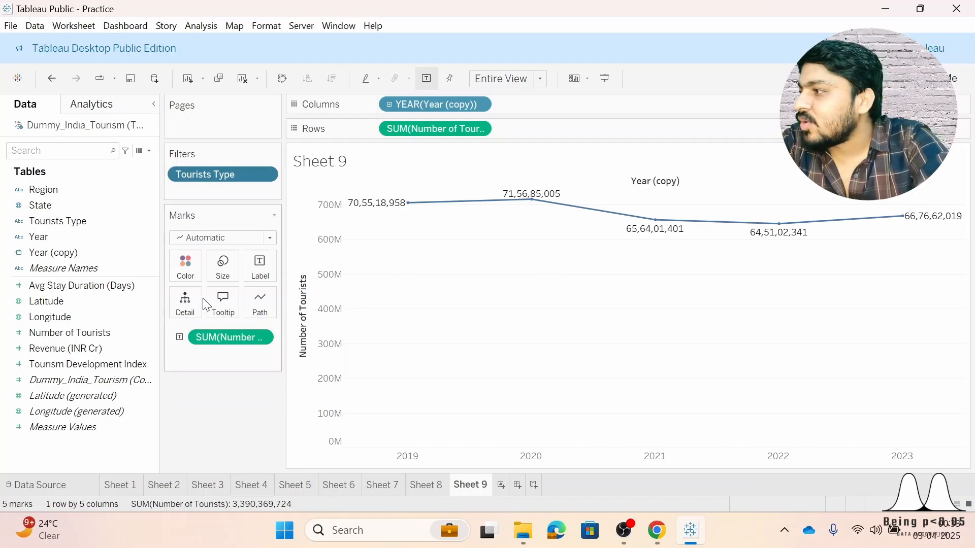
- Split the Sheet 9 line into separately colored lines by Tourists Type
click(70, 223)
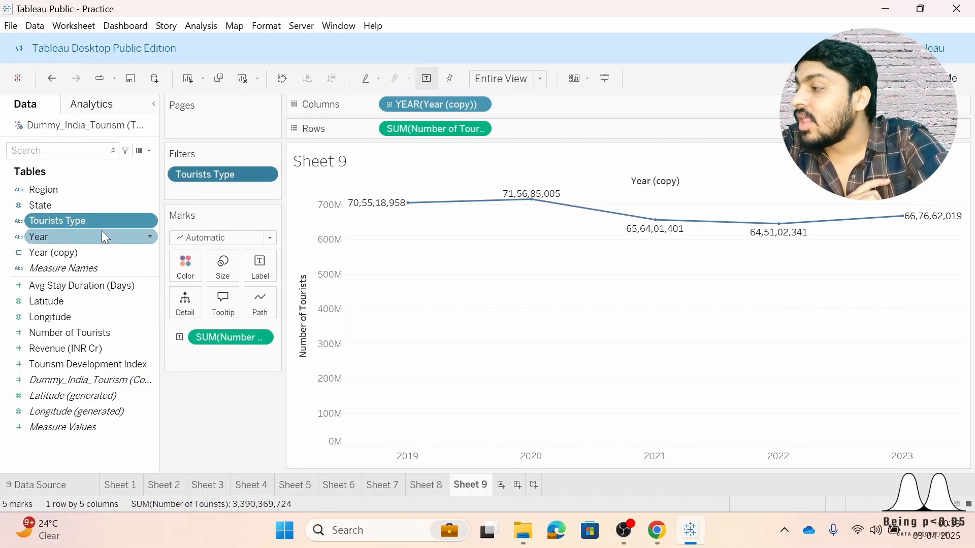
drag(64, 221, 177, 265)
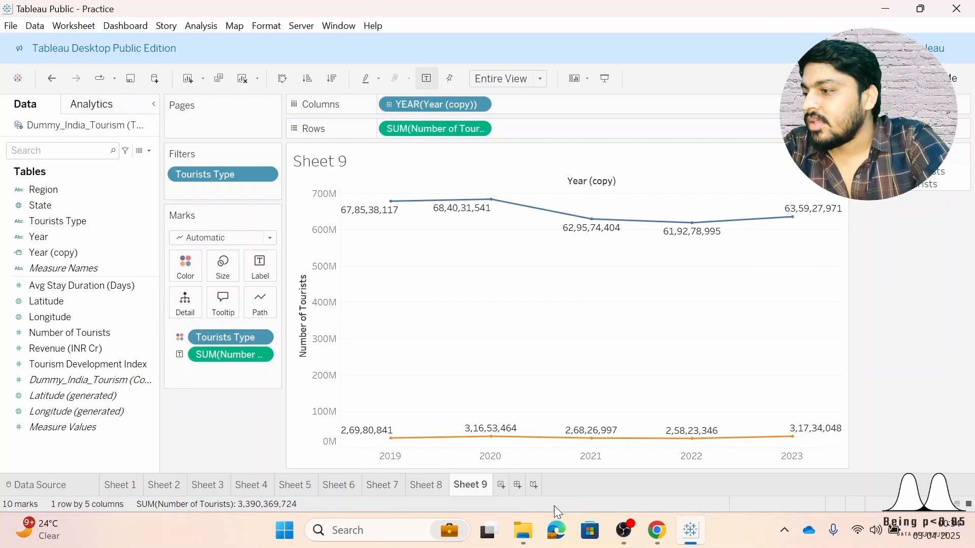
right_click(470, 487)
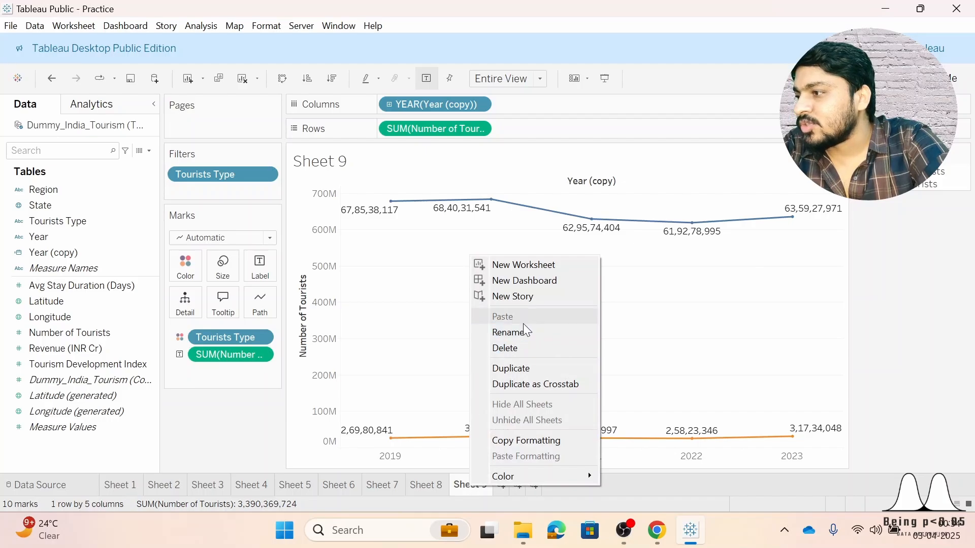
click(718, 489)
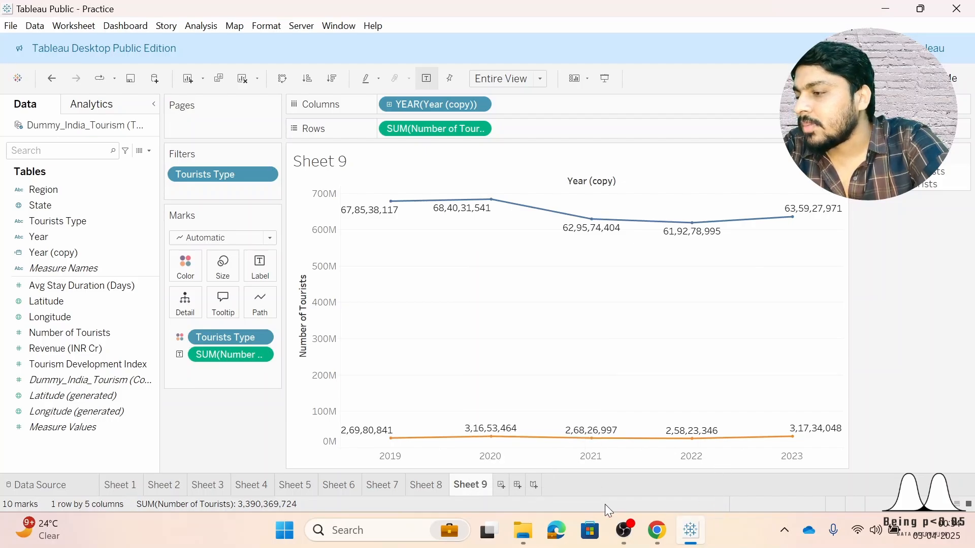
- Create a new worksheet, Sheet 10, with Year (copy) on Columns and Number of Tourists on Rows
click(501, 485)
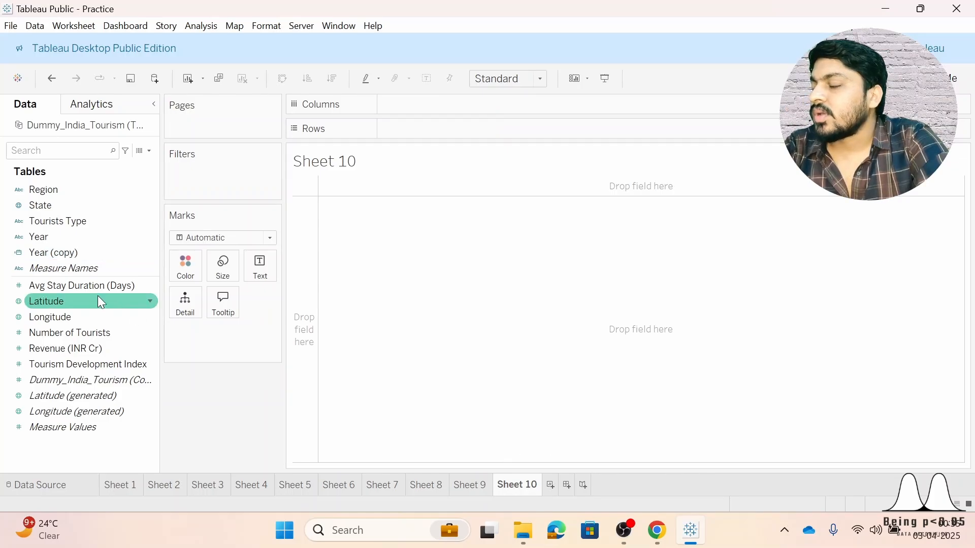
drag(55, 252, 444, 105)
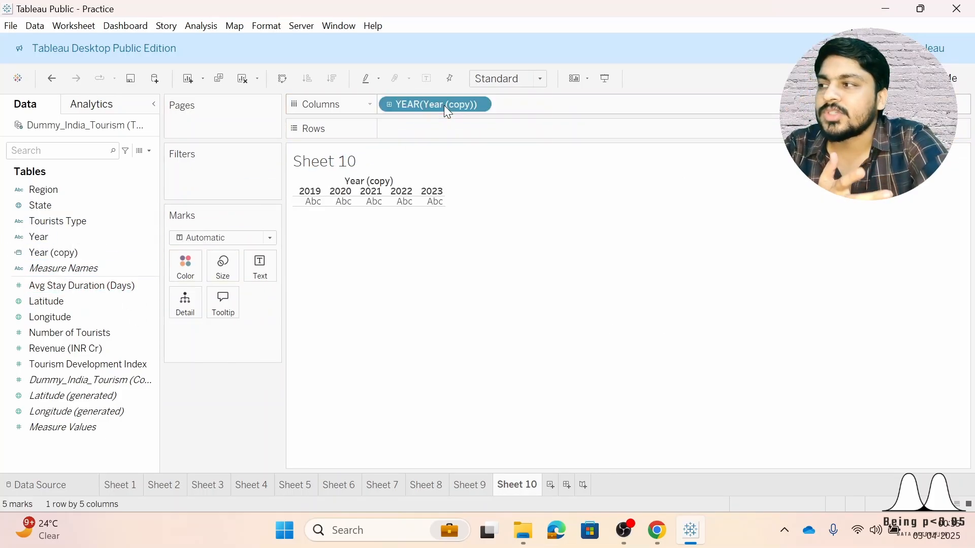
click(64, 334)
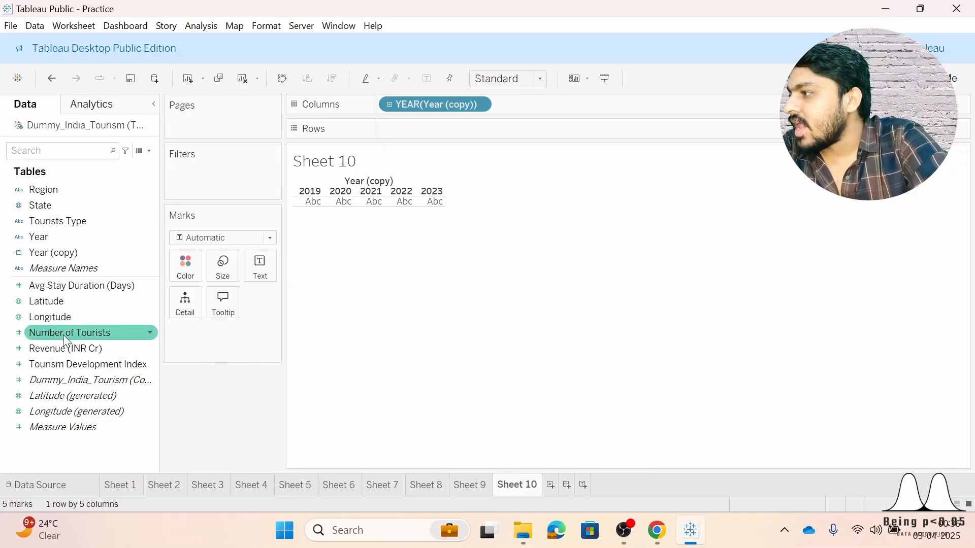
click(102, 350)
drag(94, 334, 582, 126)
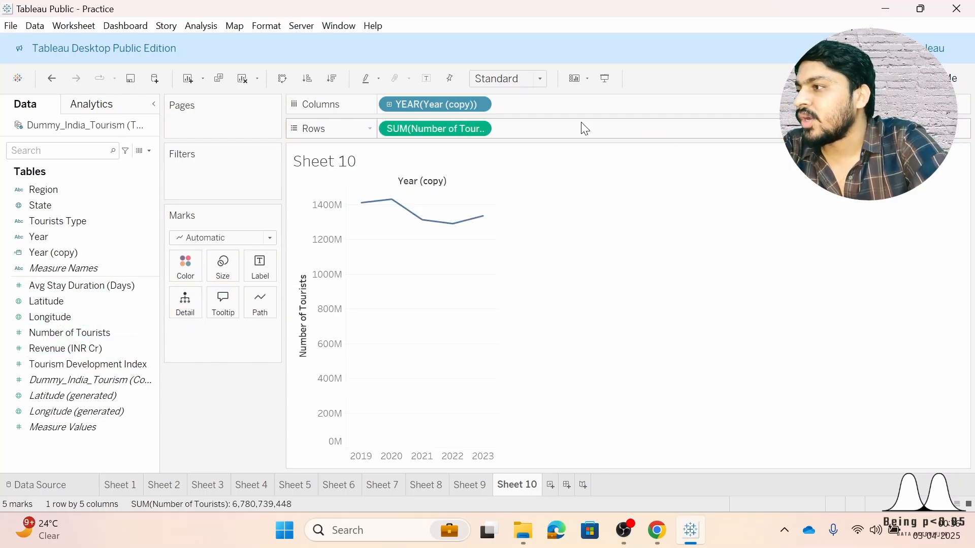
- Fit the Sheet 10 chart to Entire View and label its points with Number of Tourists
click(520, 81)
click(541, 133)
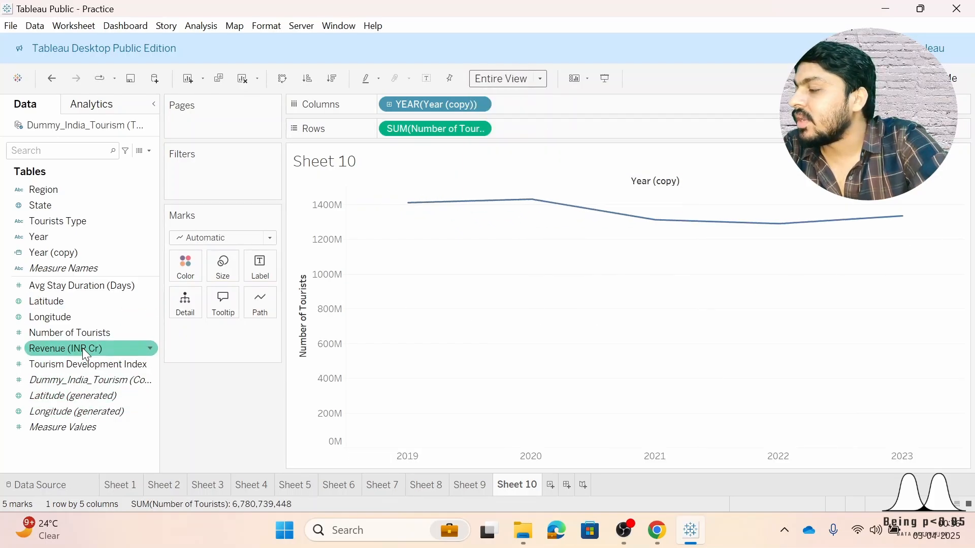
drag(84, 330, 269, 261)
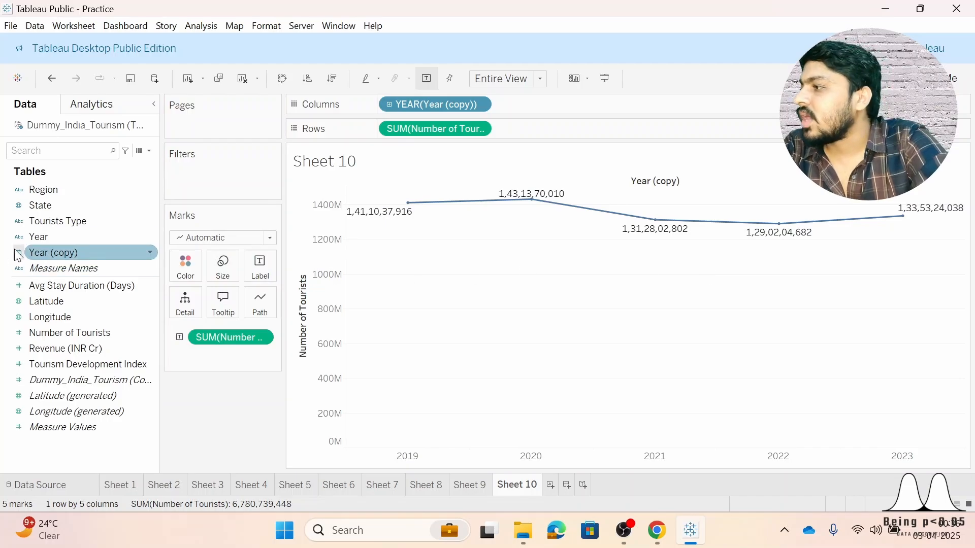
- Filter Sheet 10 by Tourists Type, keeping only Total Tourists
drag(45, 221, 212, 181)
click(361, 183)
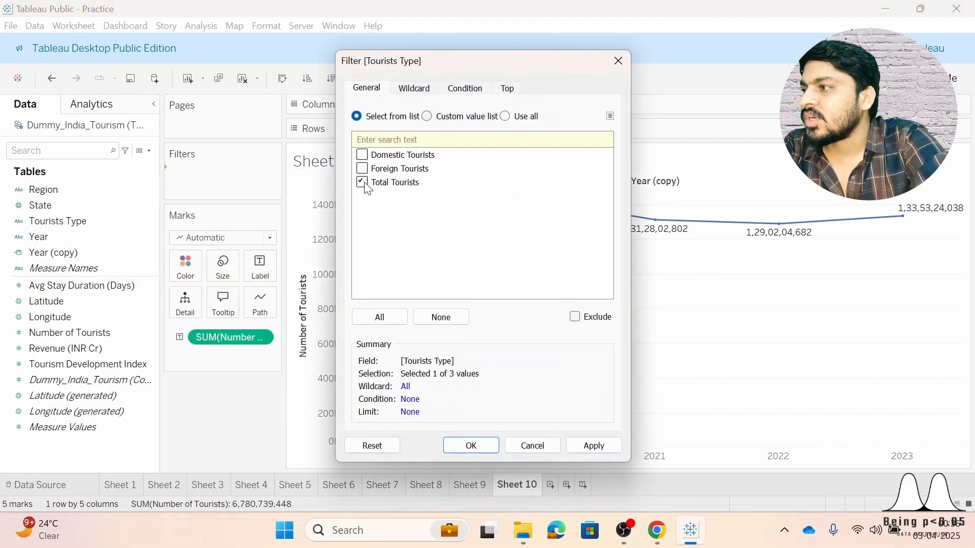
click(593, 446)
click(471, 447)
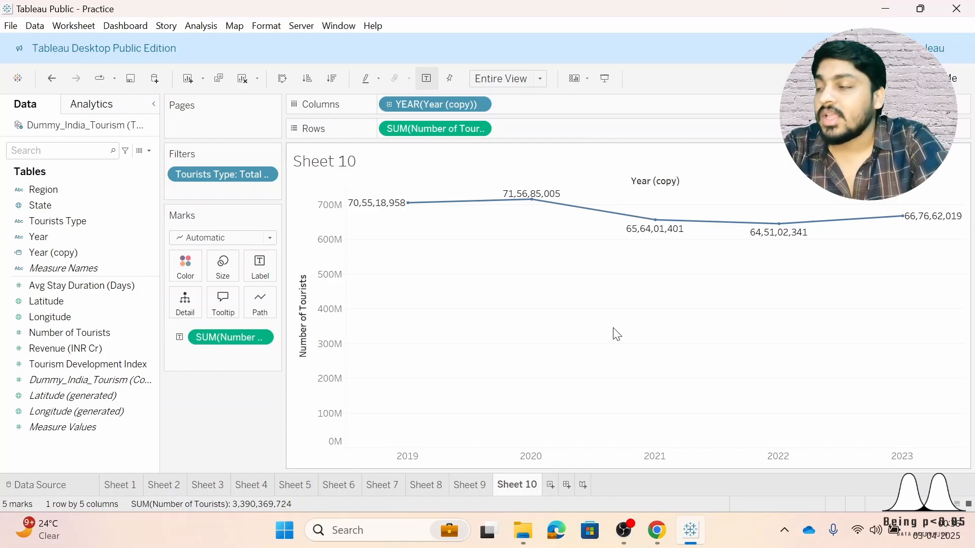
- Split the Sheet 10 line into separately colored lines by Region
click(47, 190)
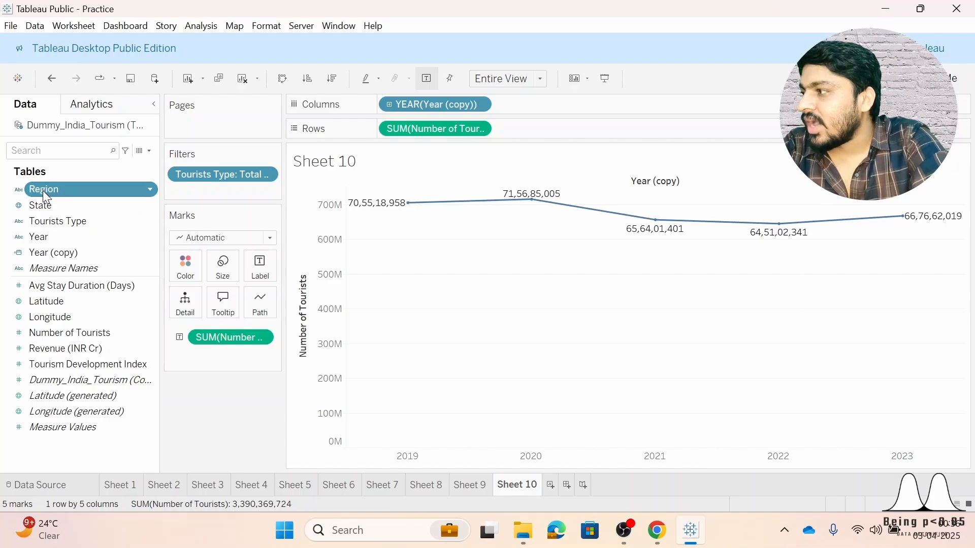
drag(42, 191, 189, 267)
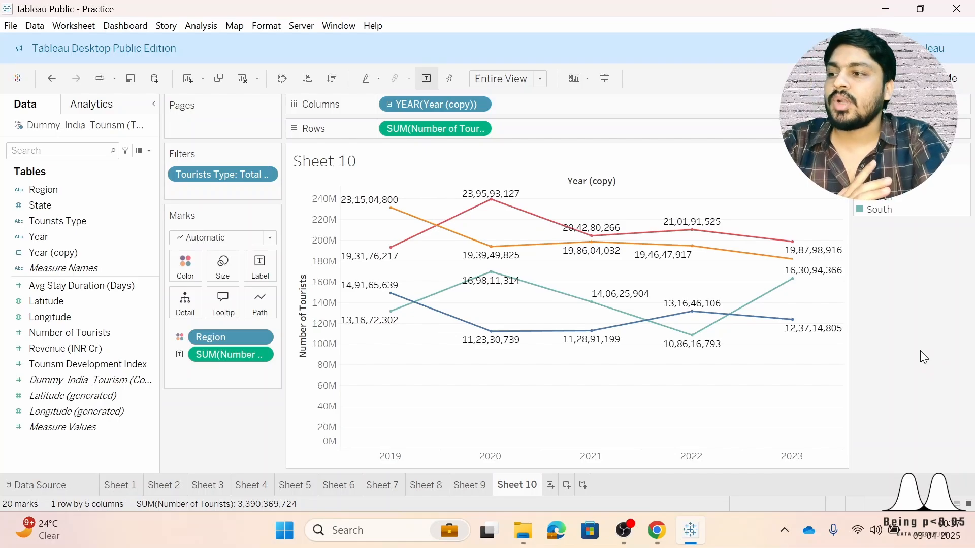
- View the regional line chart in presentation mode and inspect the 2023 points of the region lines
click(604, 82)
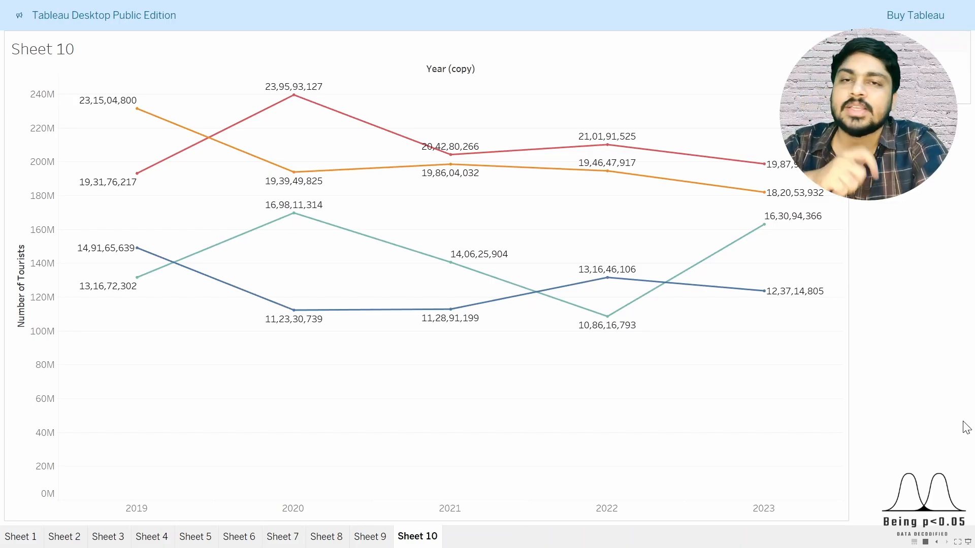
key(Escape)
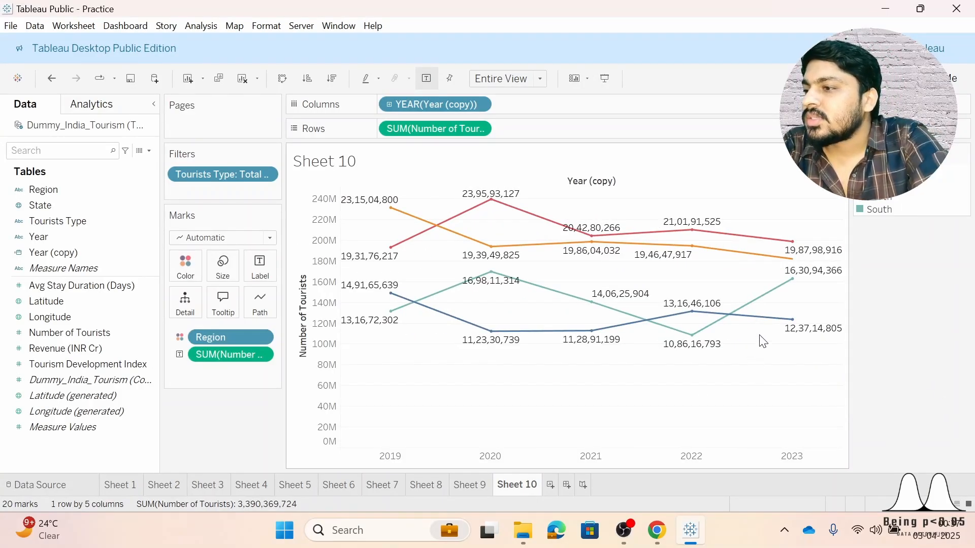
mouse_move(791, 324)
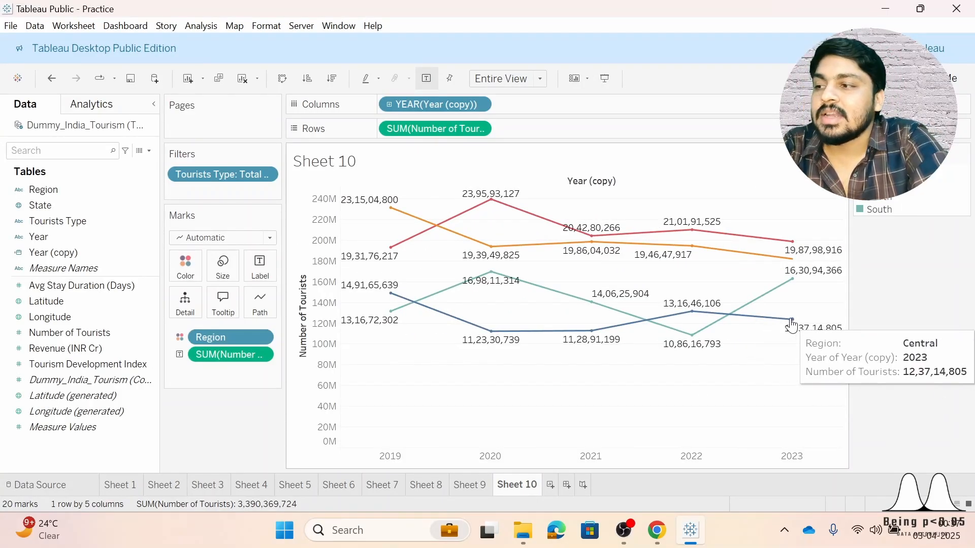
mouse_move(781, 291)
mouse_move(787, 268)
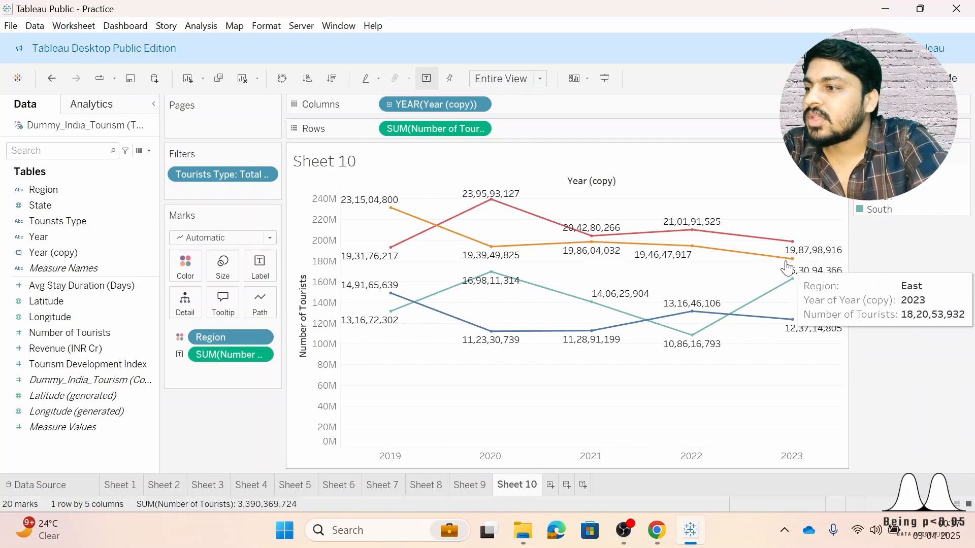
mouse_move(785, 250)
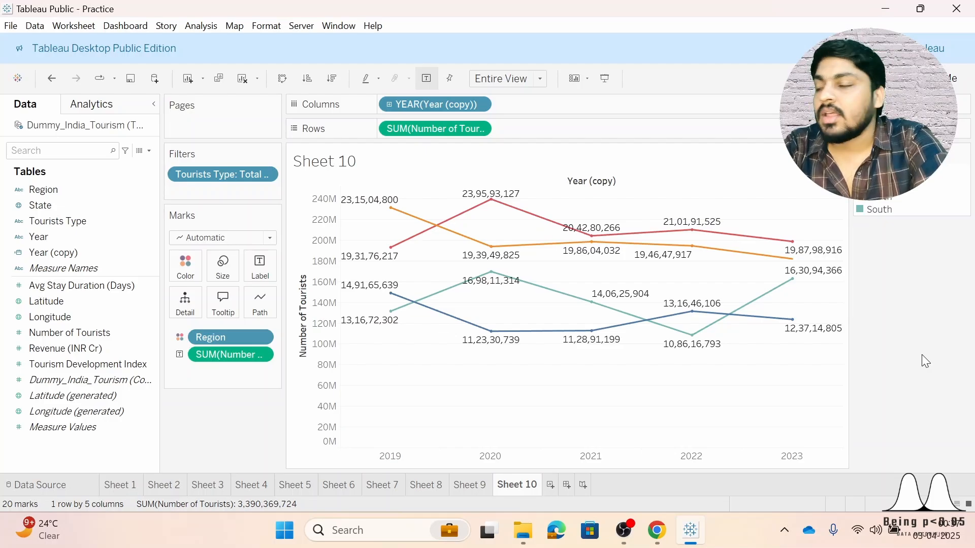
- Adjust the mark size that controls the thickness of the region lines
click(223, 266)
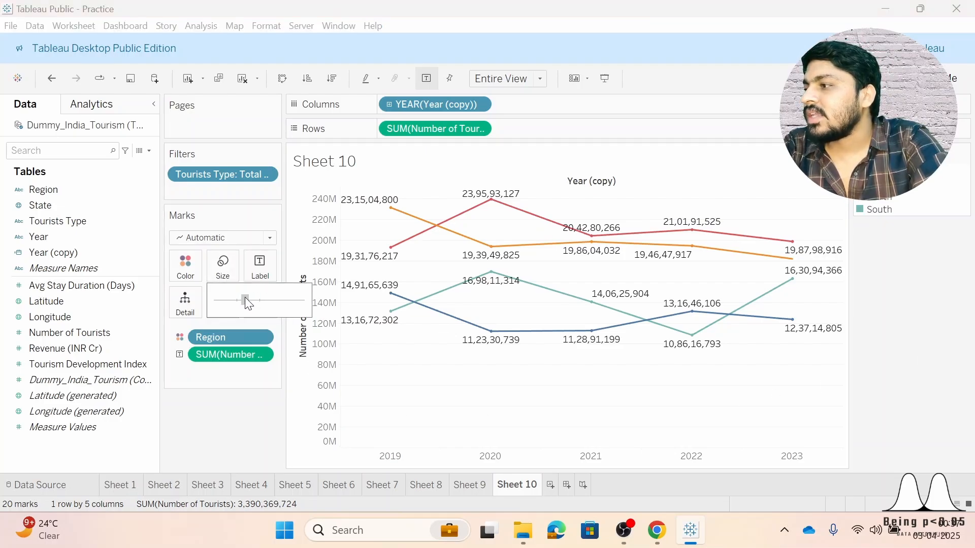
drag(244, 299, 262, 297)
mouse_move(256, 296)
mouse_down()
mouse_move(283, 300)
mouse_move(259, 310)
mouse_up()
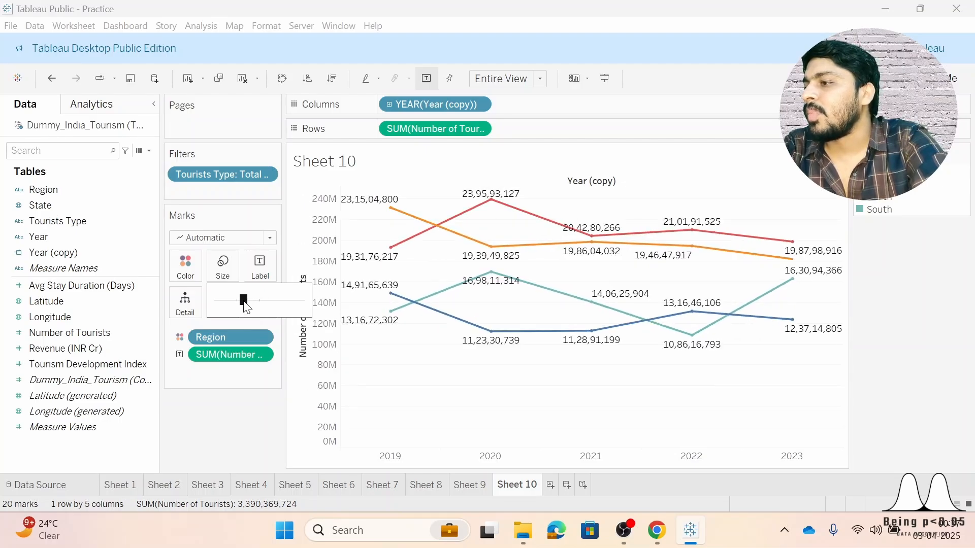
click(249, 416)
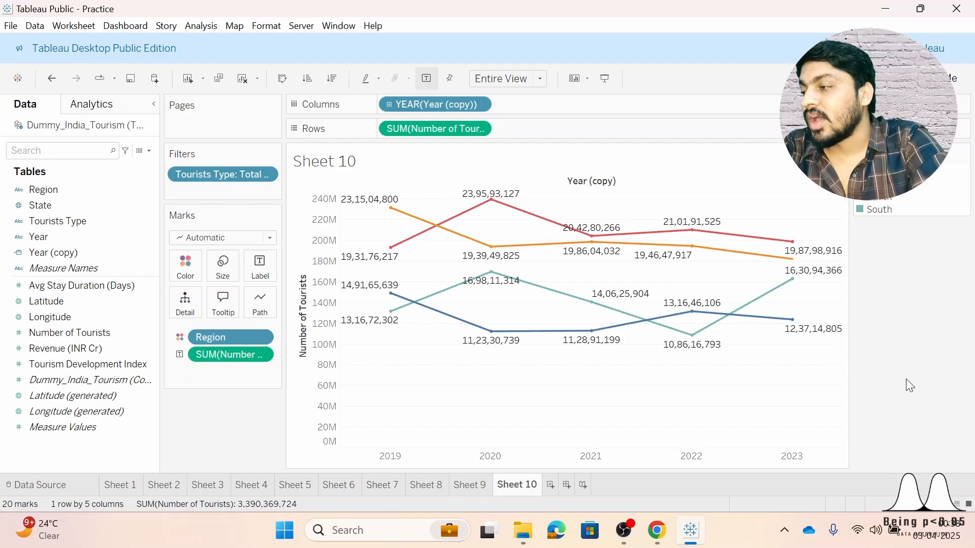
- Change the title of the Number of Tourists axis to "Total Tourists"
click(302, 317)
mouse_move(305, 294)
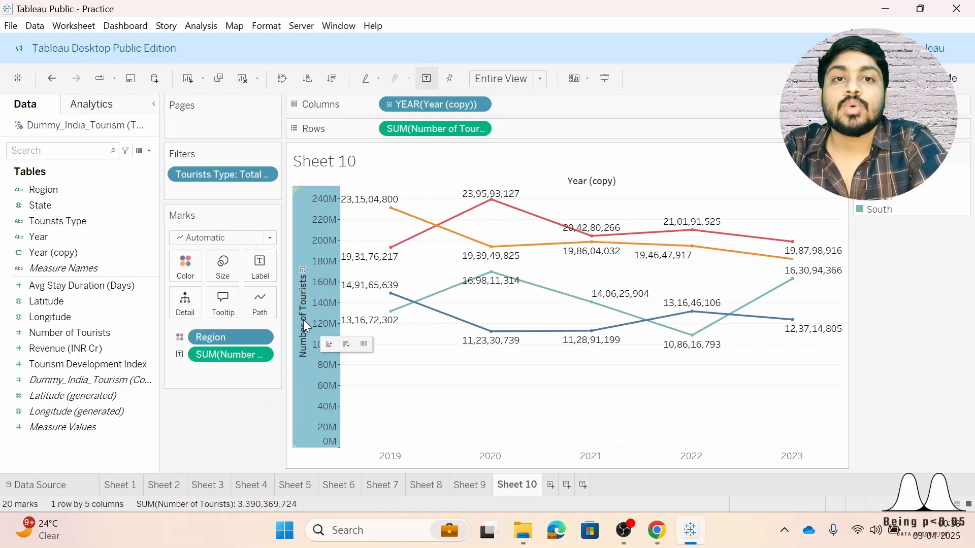
right_click(301, 291)
click(328, 300)
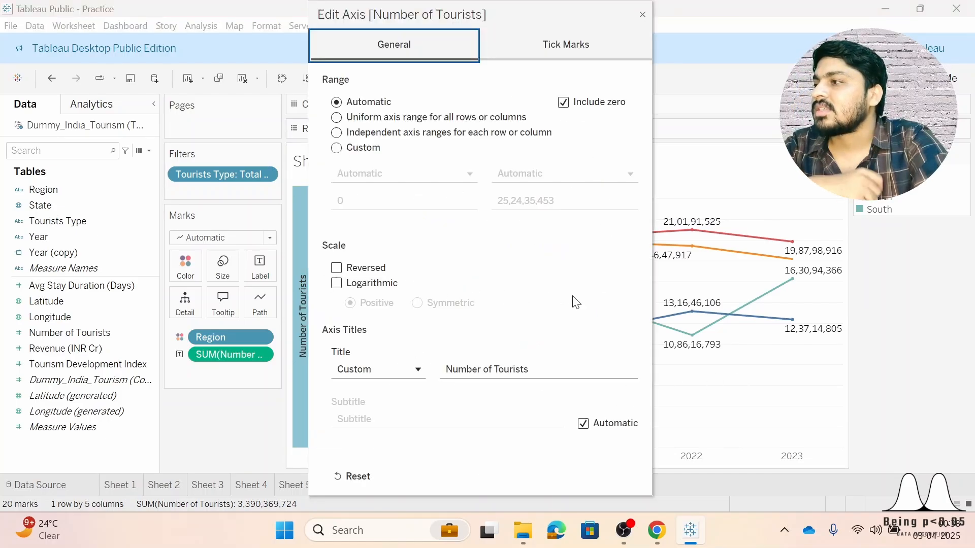
drag(554, 371, 444, 371)
click(489, 371)
key(BackSpace)
text(Total)
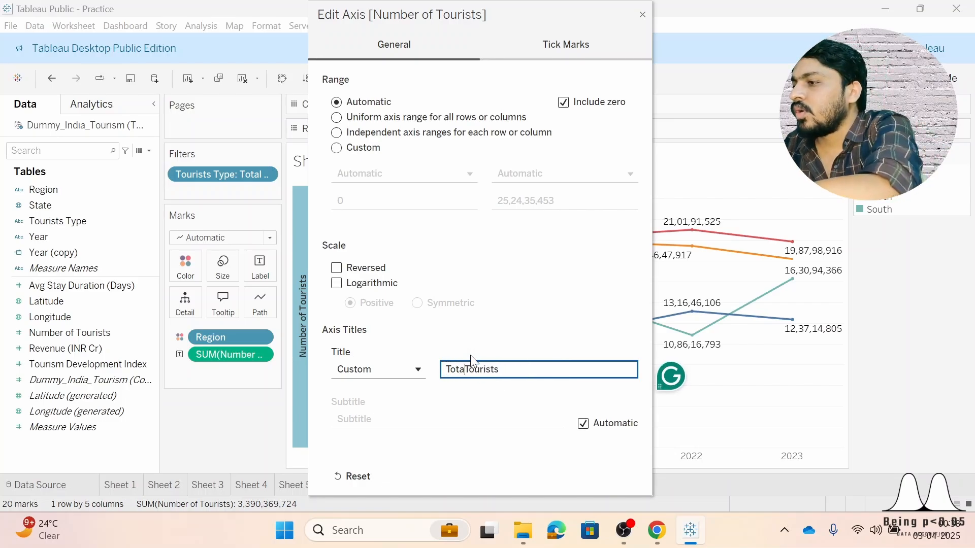
click(541, 317)
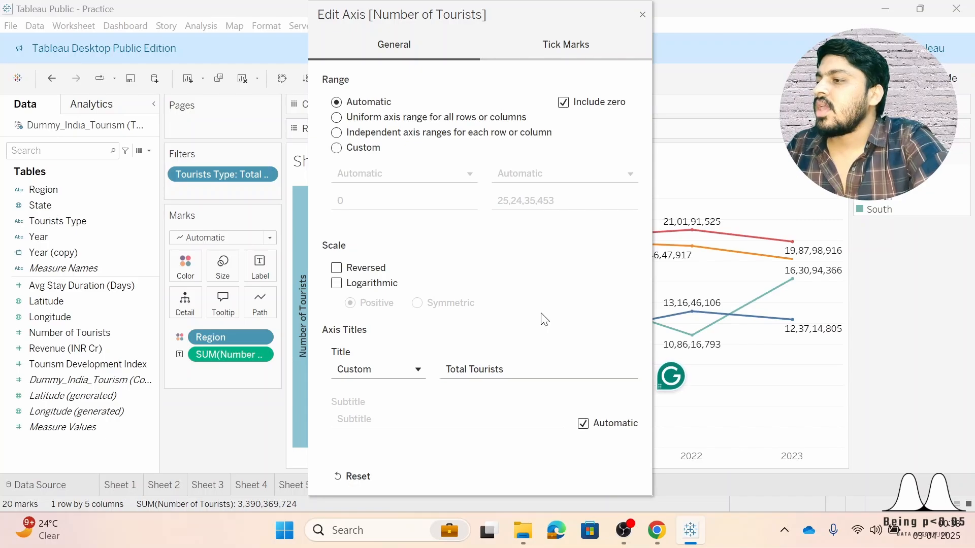
click(640, 11)
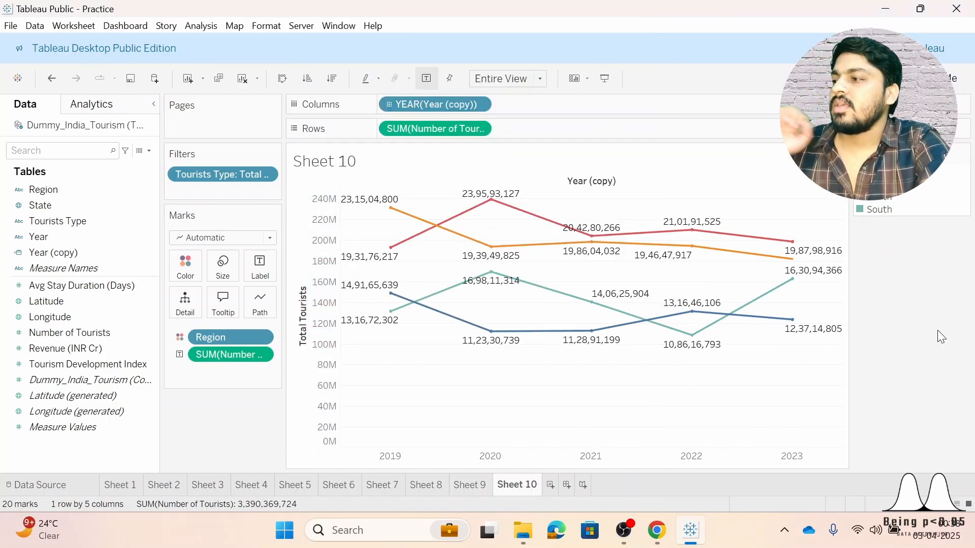
- Review the charts on Sheet 1, Sheet 2 and Sheet 3, and return to Sheet 10
click(123, 486)
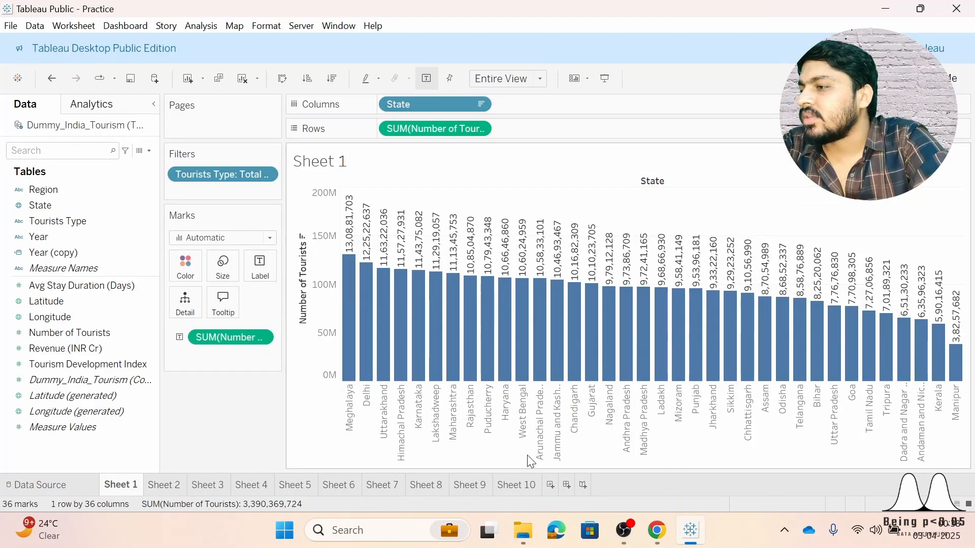
click(167, 485)
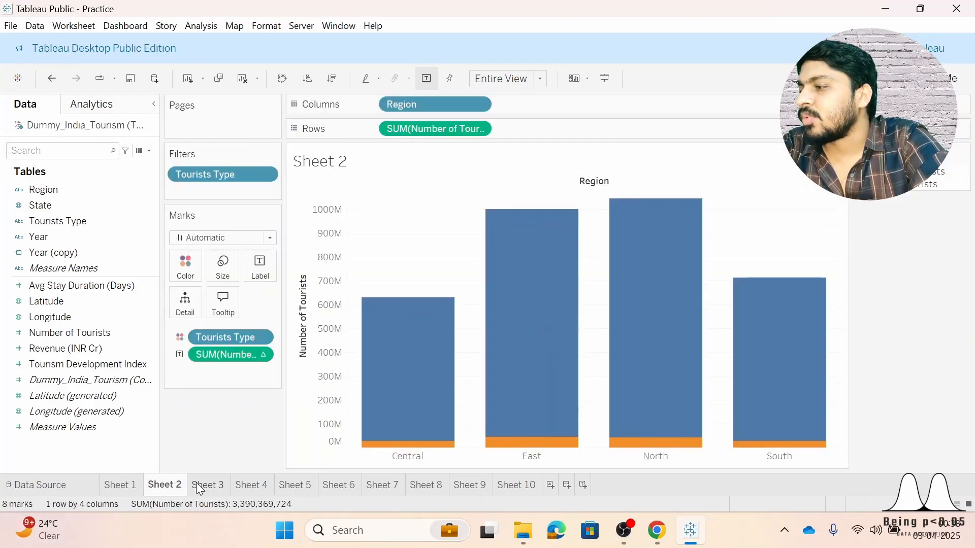
click(200, 488)
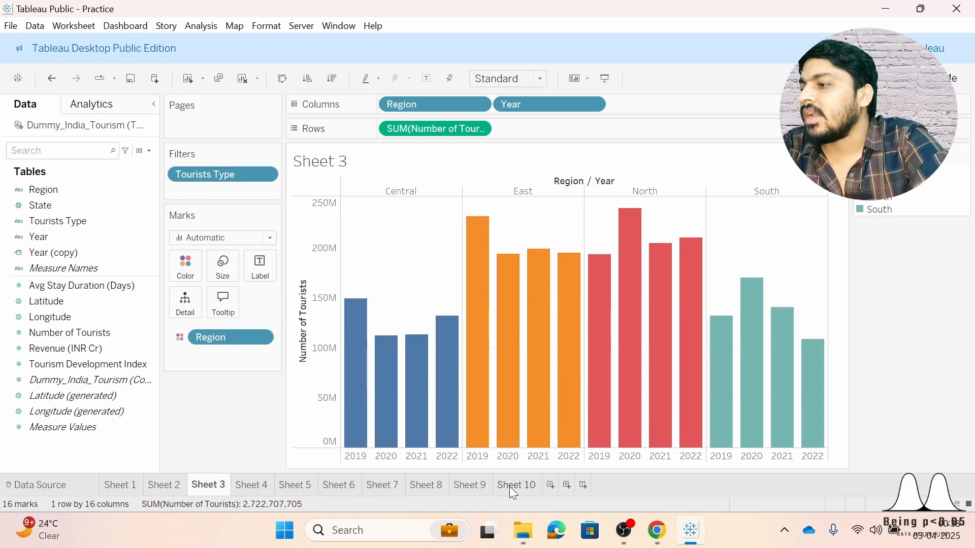
click(513, 487)
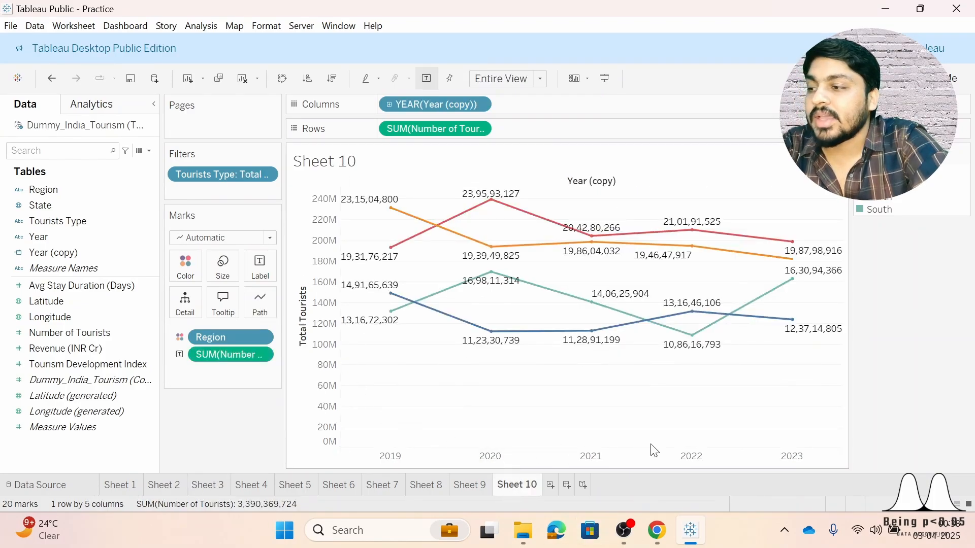
click(304, 309)
right_click(303, 310)
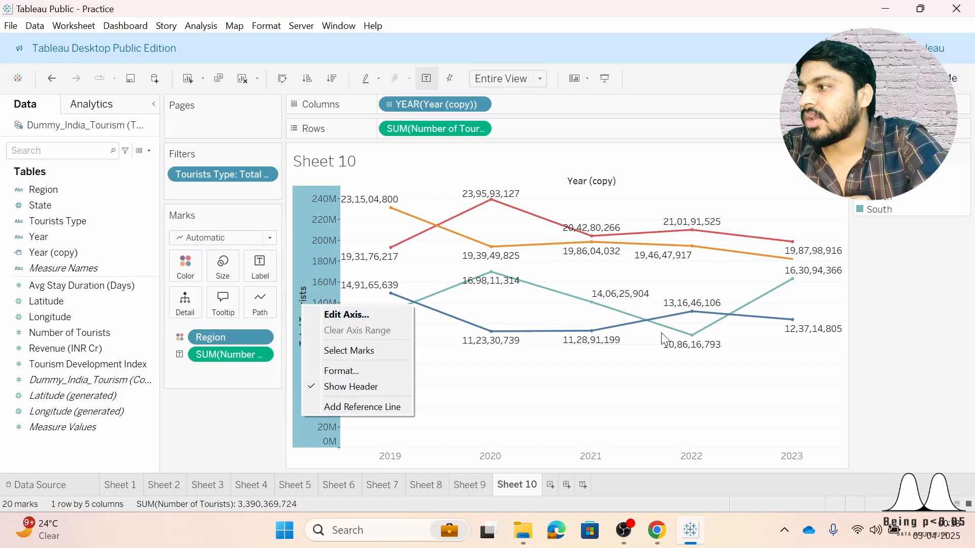
click(916, 282)
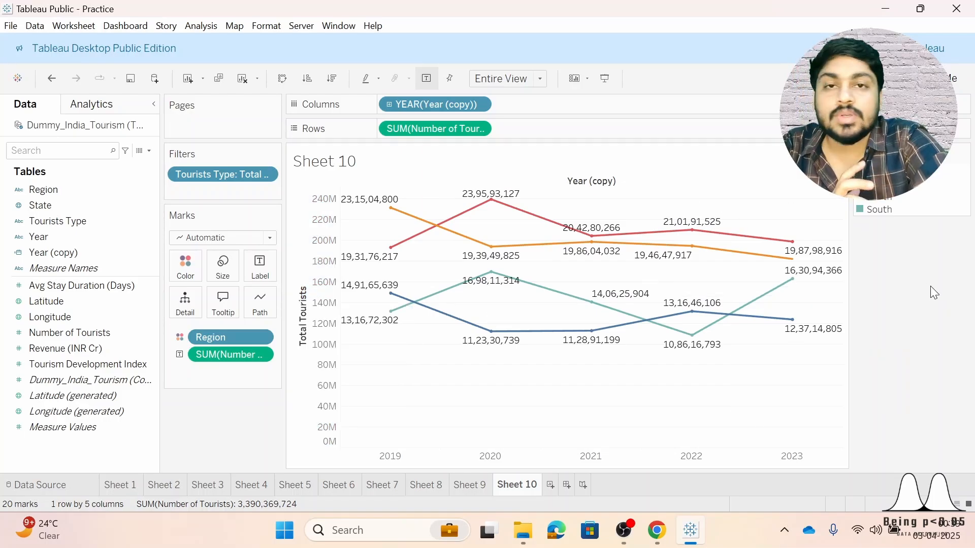
- Create a new worksheet and place Tourism Development Index on its rows
click(550, 485)
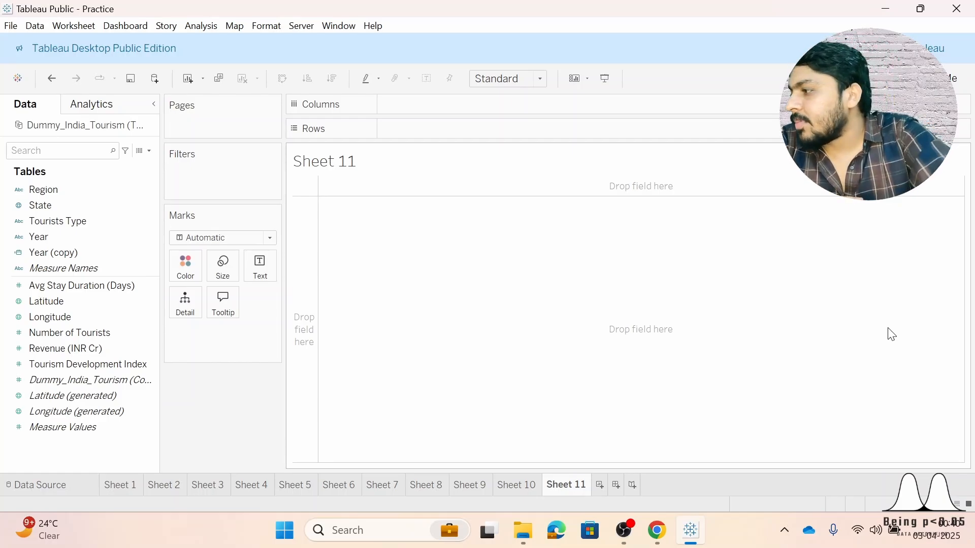
click(101, 365)
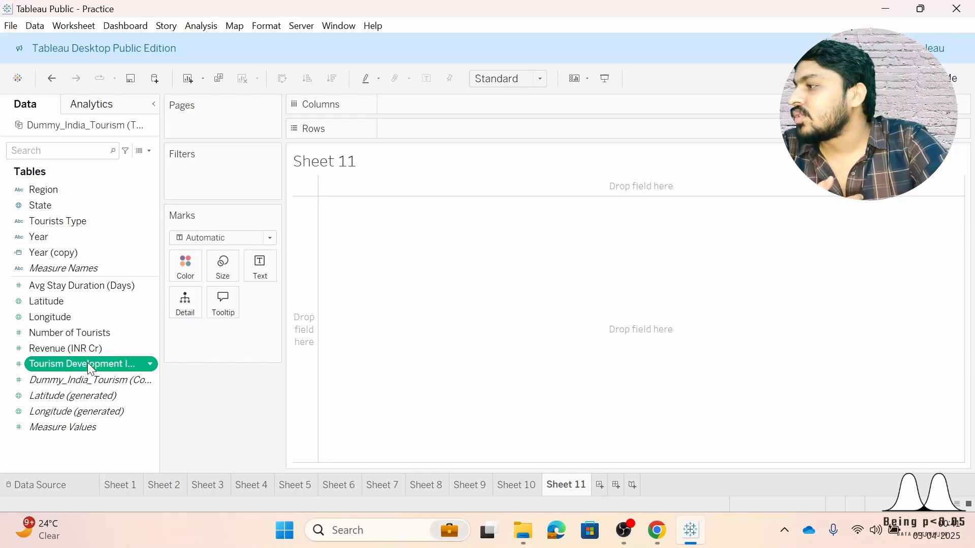
drag(87, 362, 463, 129)
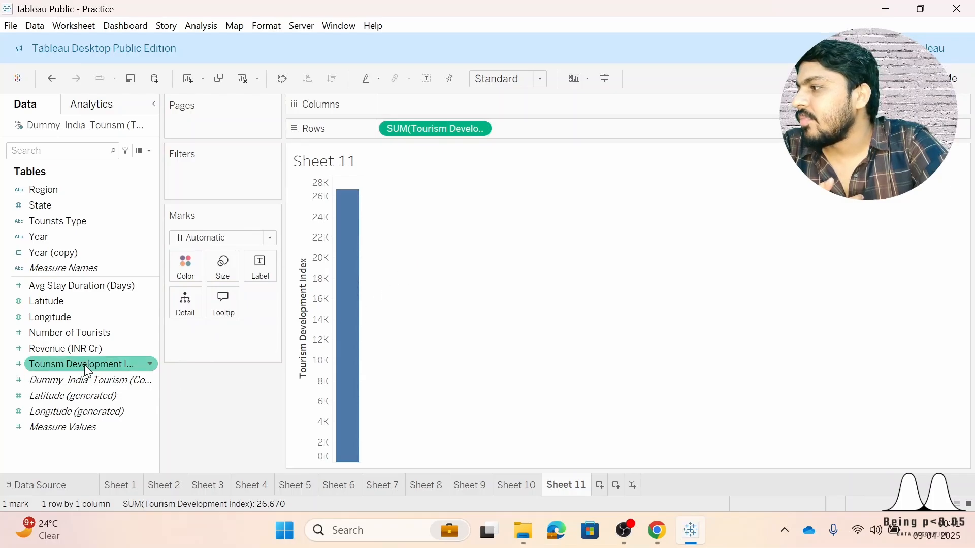
- Filter the new worksheet by Year, keeping only 2023
click(64, 237)
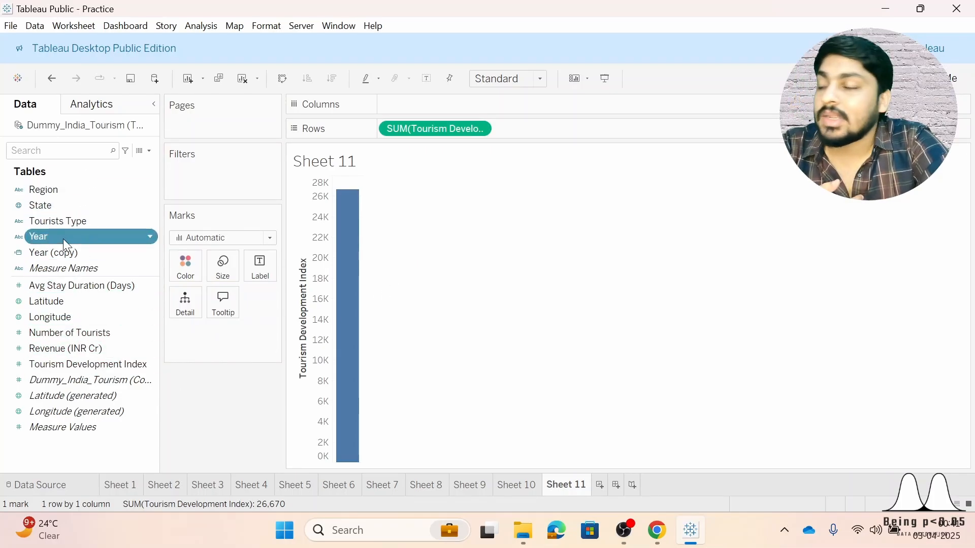
drag(43, 245, 203, 177)
click(362, 209)
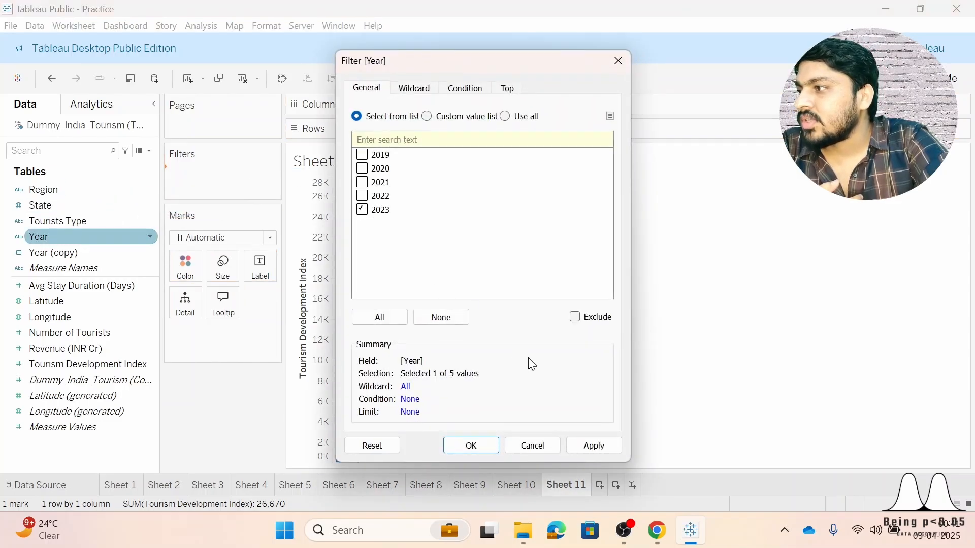
click(599, 445)
click(491, 445)
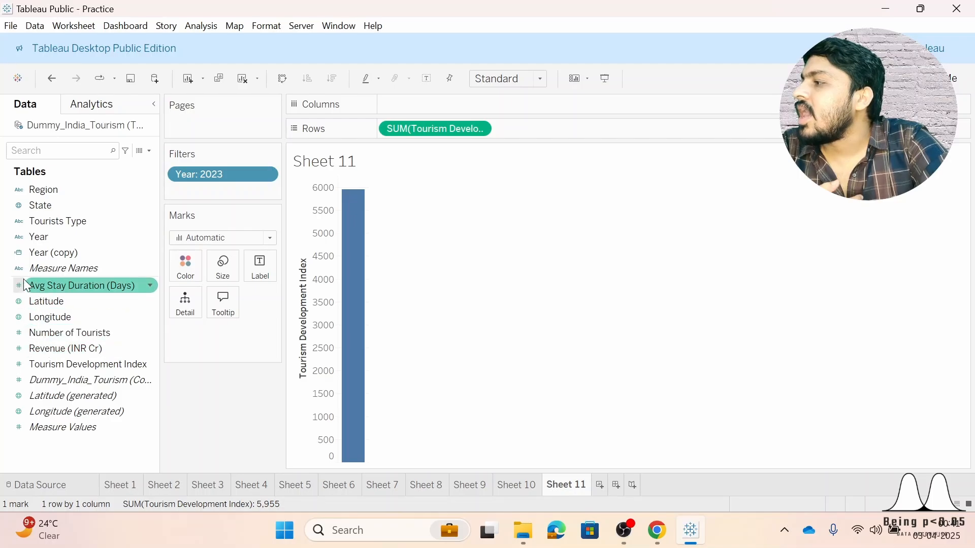
- Place Number of Tourists on the columns and filter Tourists Type to Foreign Tourists only
drag(95, 341, 518, 114)
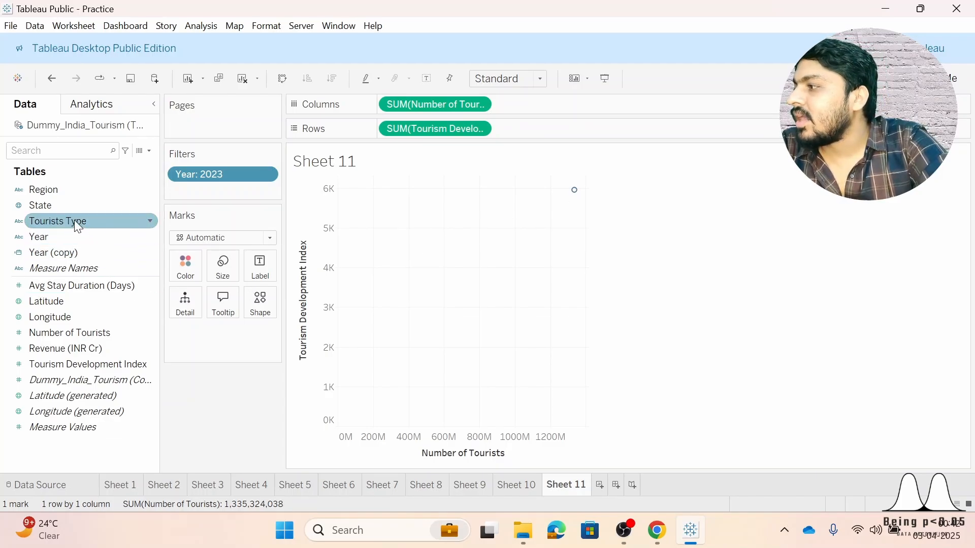
drag(76, 222, 244, 196)
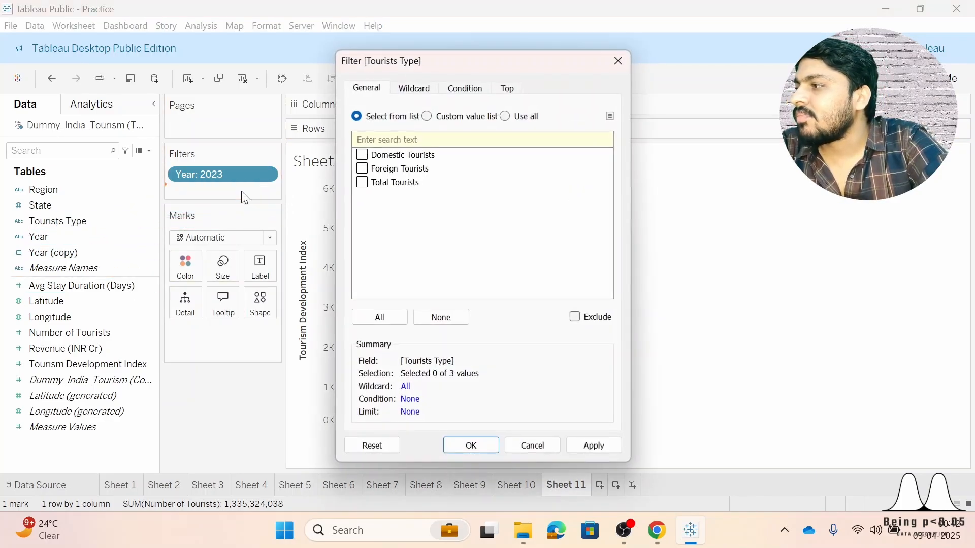
click(607, 446)
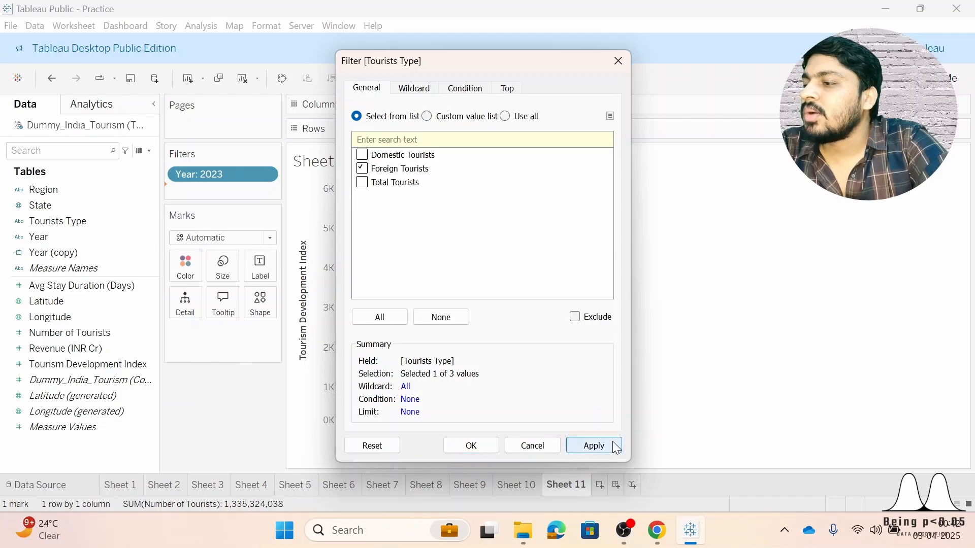
click(522, 445)
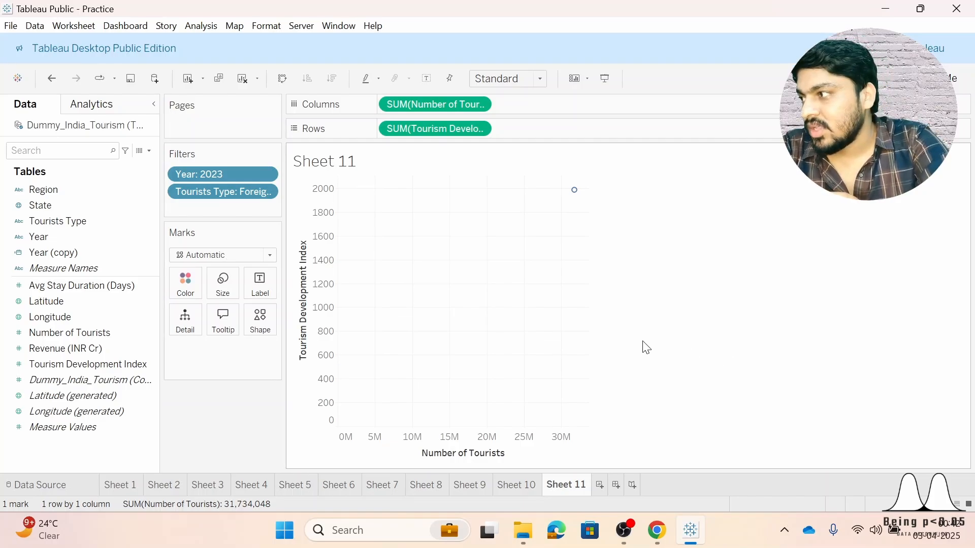
double_click(241, 196)
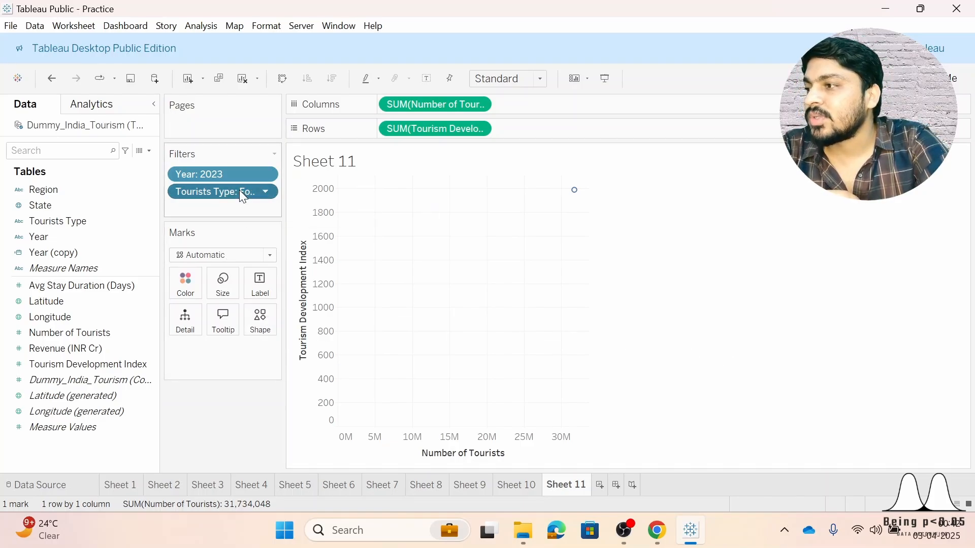
click(619, 62)
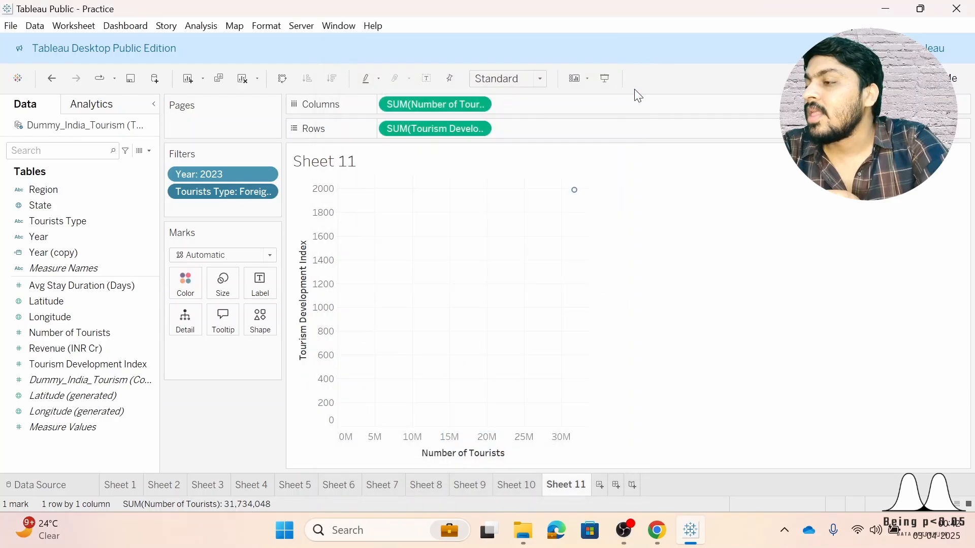
- Add State as mark detail so the scatter plot is broken down into one point per state
mouse_move(570, 198)
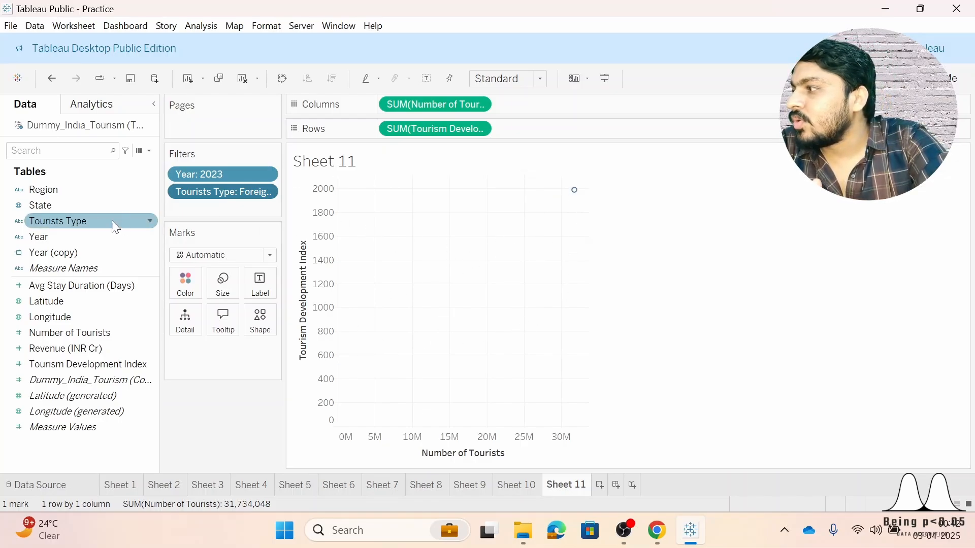
click(72, 208)
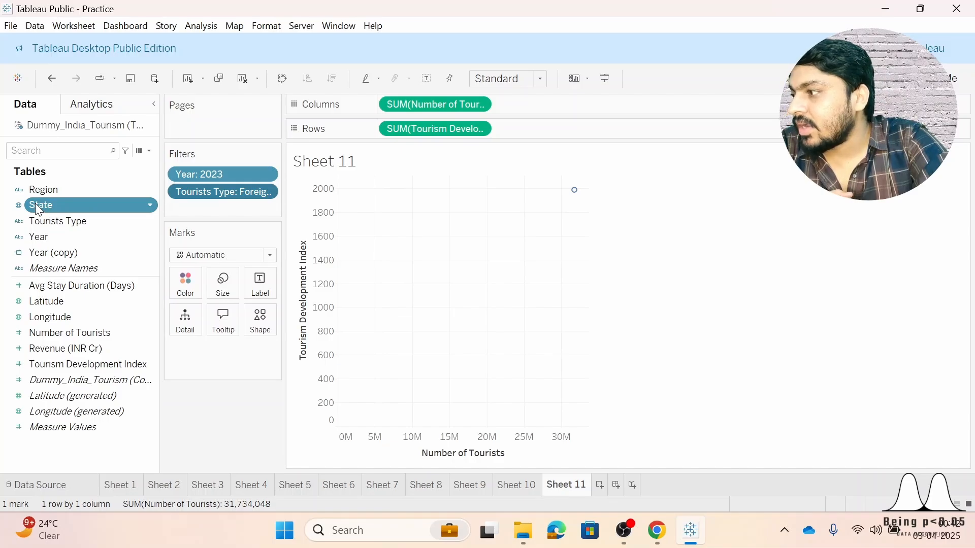
drag(39, 207, 184, 333)
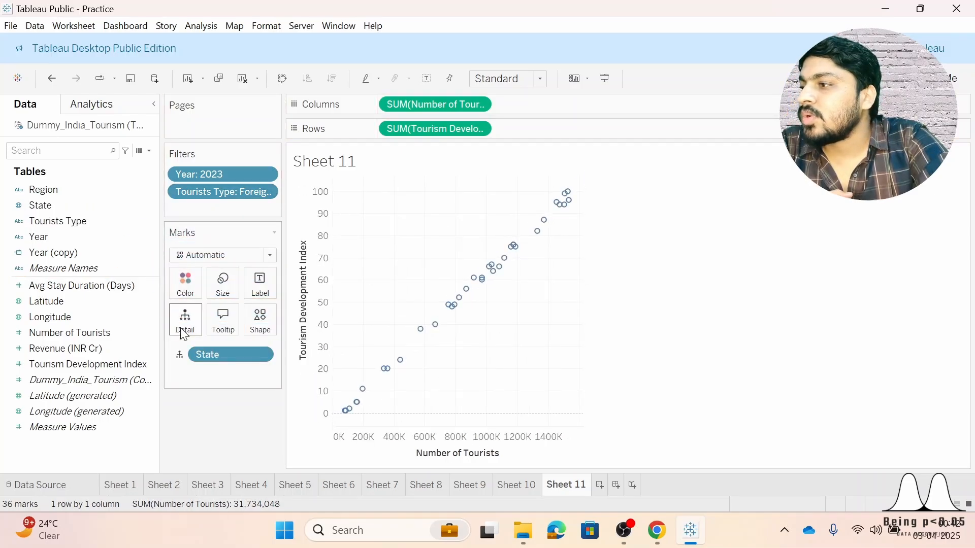
mouse_move(526, 252)
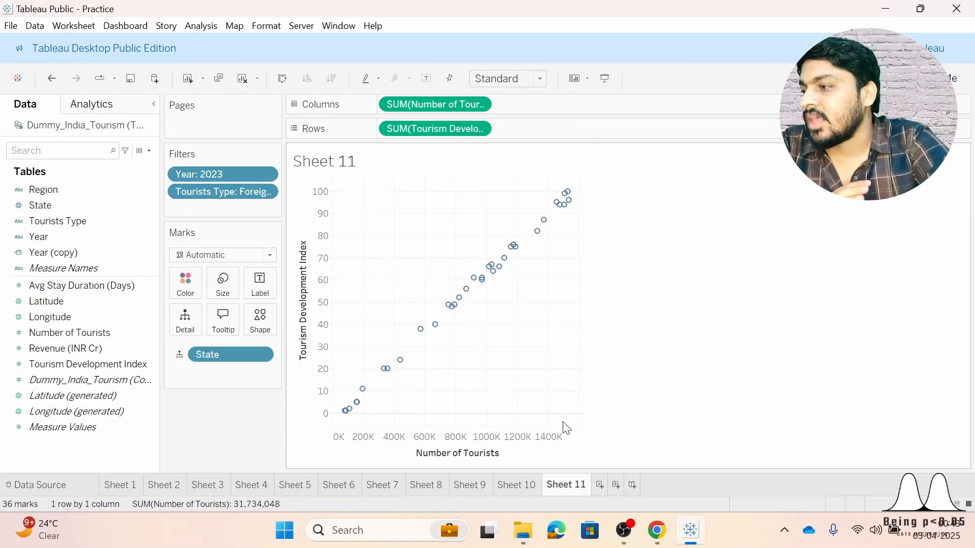
- Change the title of the Number of Tourists axis to "Number of Foreign Tourists"
click(474, 462)
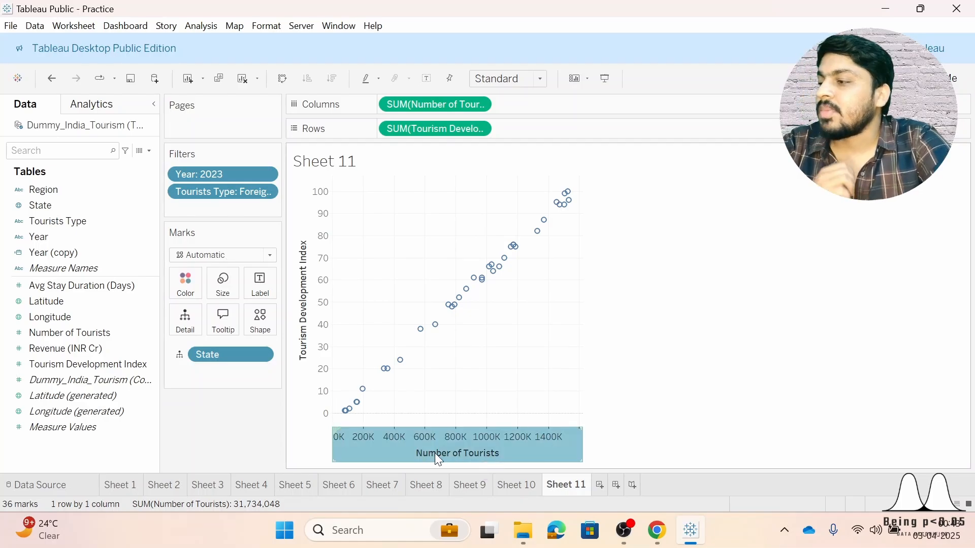
right_click(470, 454)
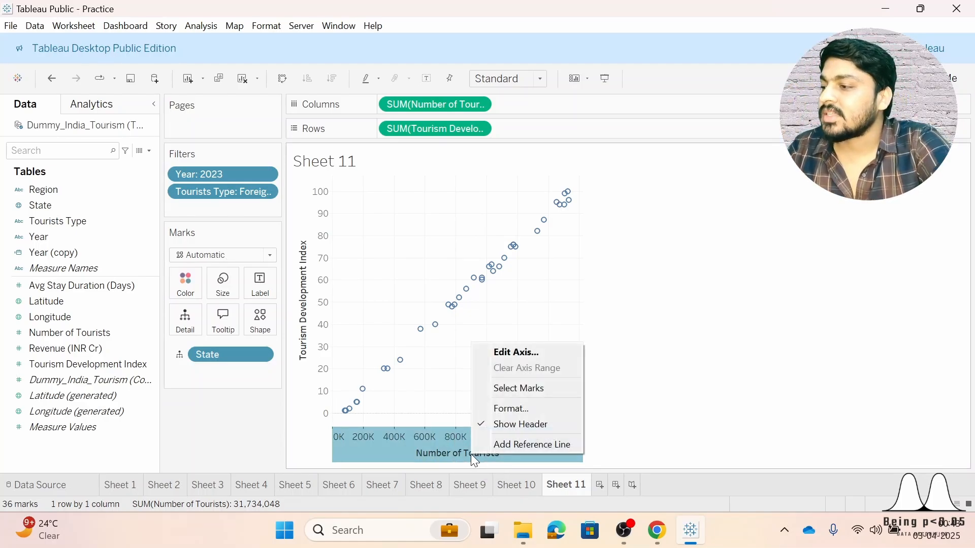
click(551, 357)
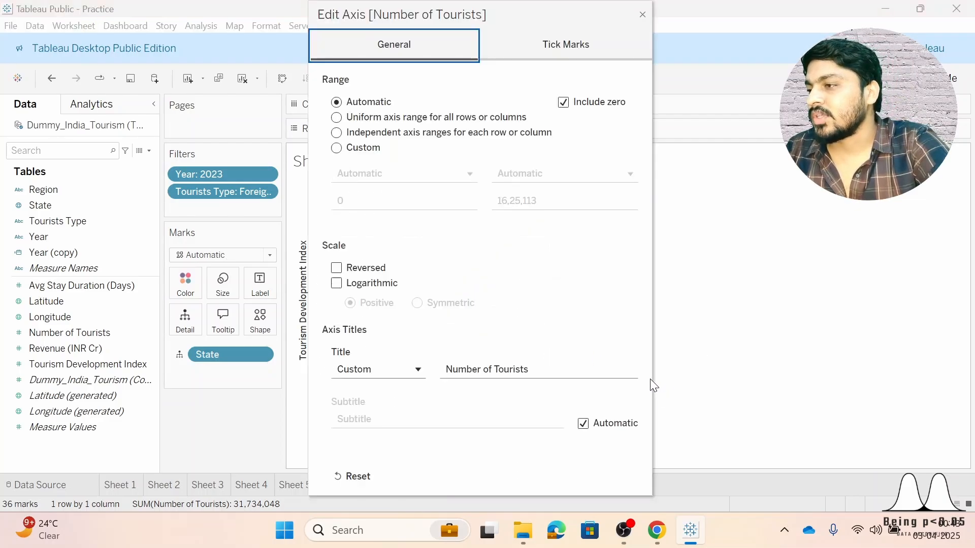
click(605, 374)
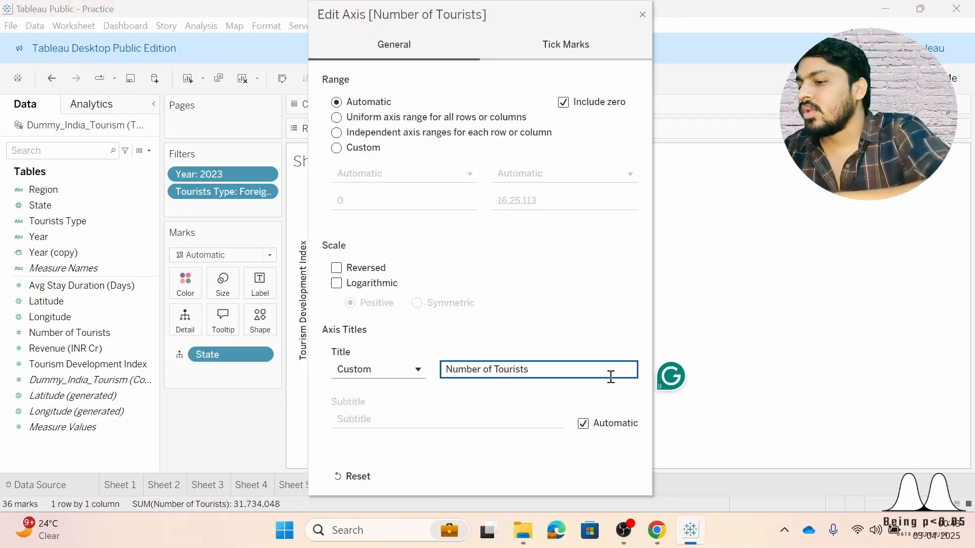
key(ctrl+Left)
text(Fo)
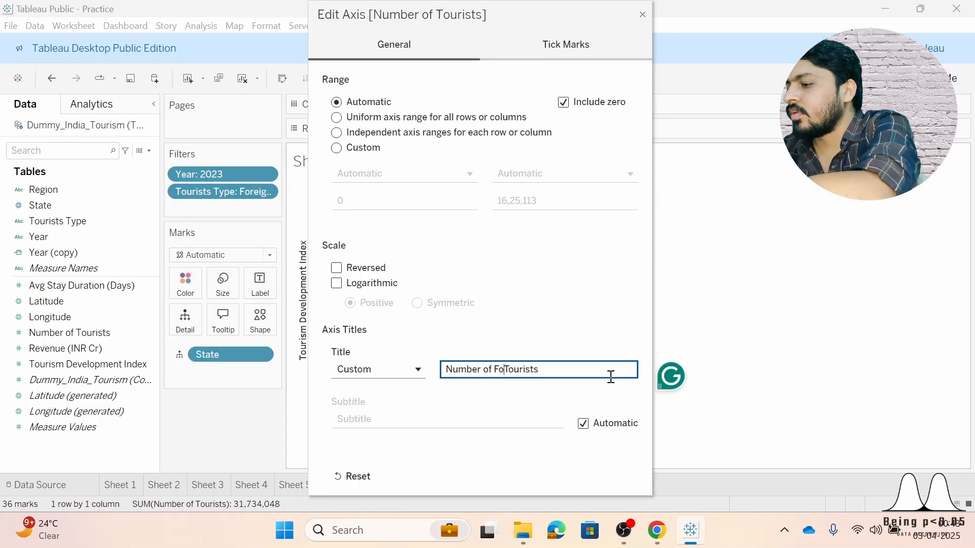
text(reign)
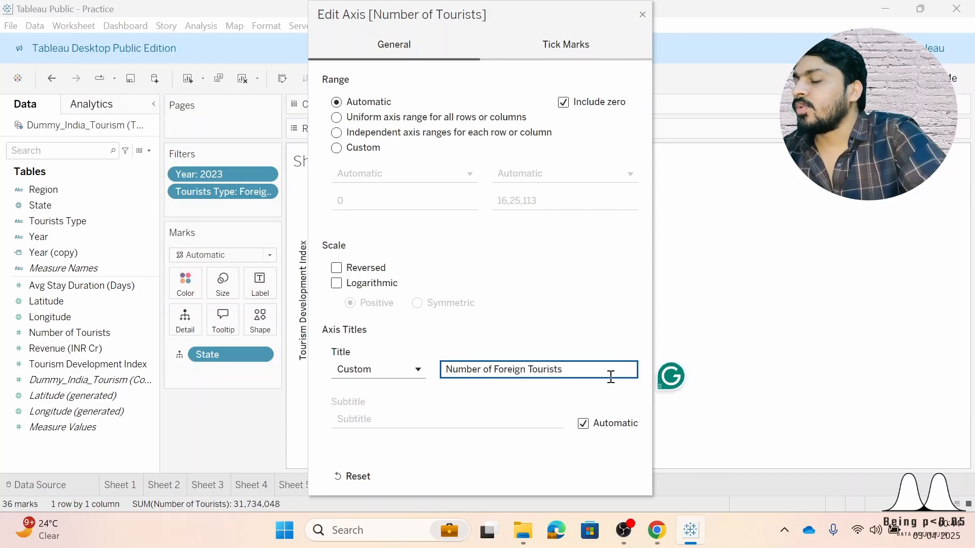
click(642, 15)
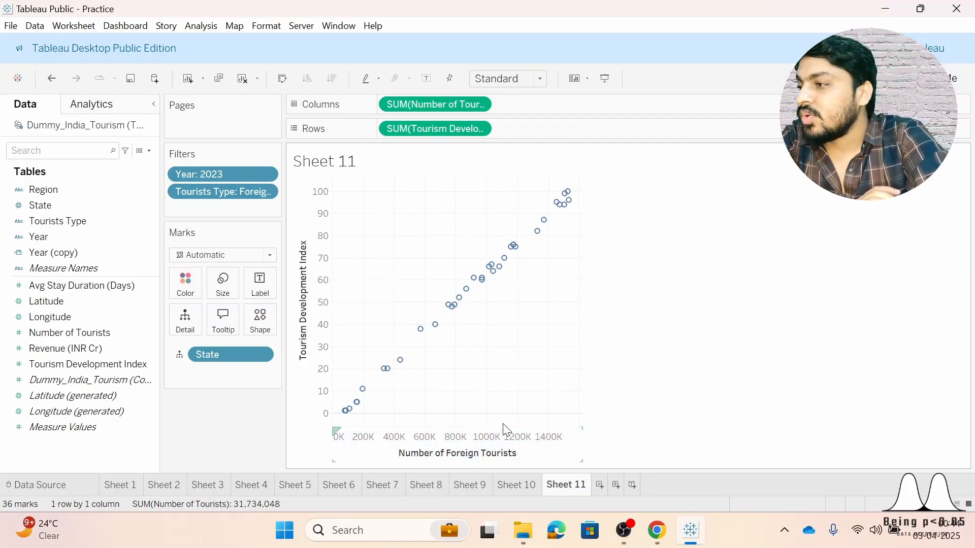
- Inspect individual state points and fit the scatter plot to Entire View
mouse_move(557, 220)
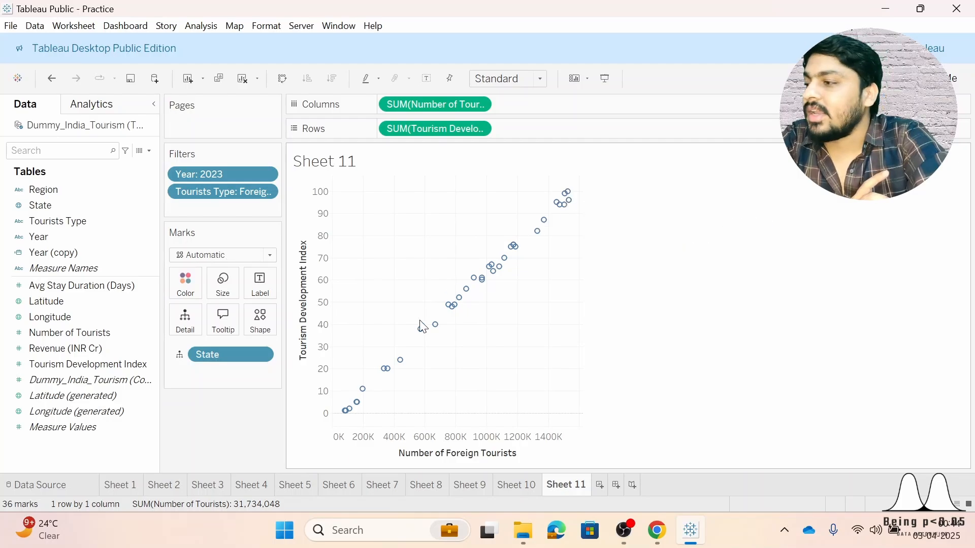
mouse_move(348, 416)
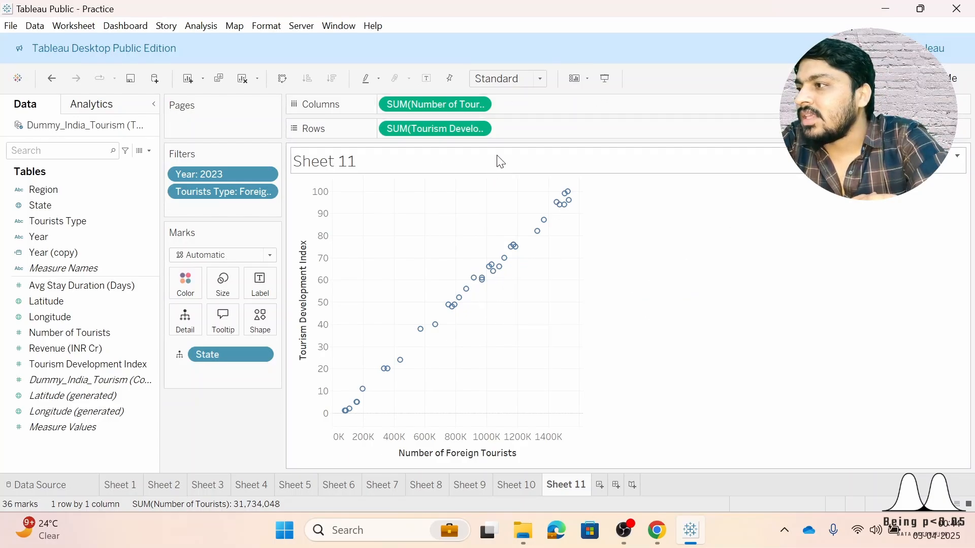
click(512, 79)
click(510, 134)
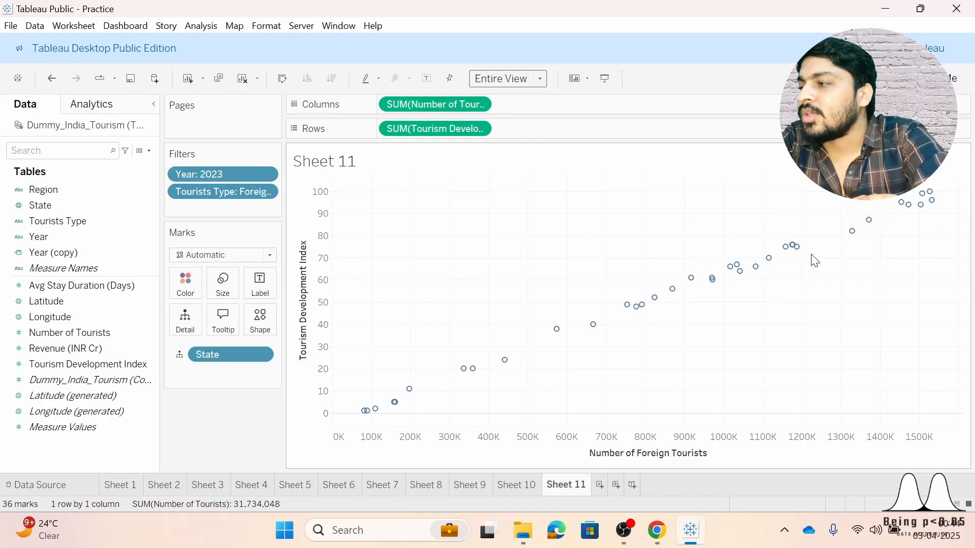
- Try the asterisk as mark shape and settle on the filled plus sign for the scatter points
click(259, 321)
click(301, 345)
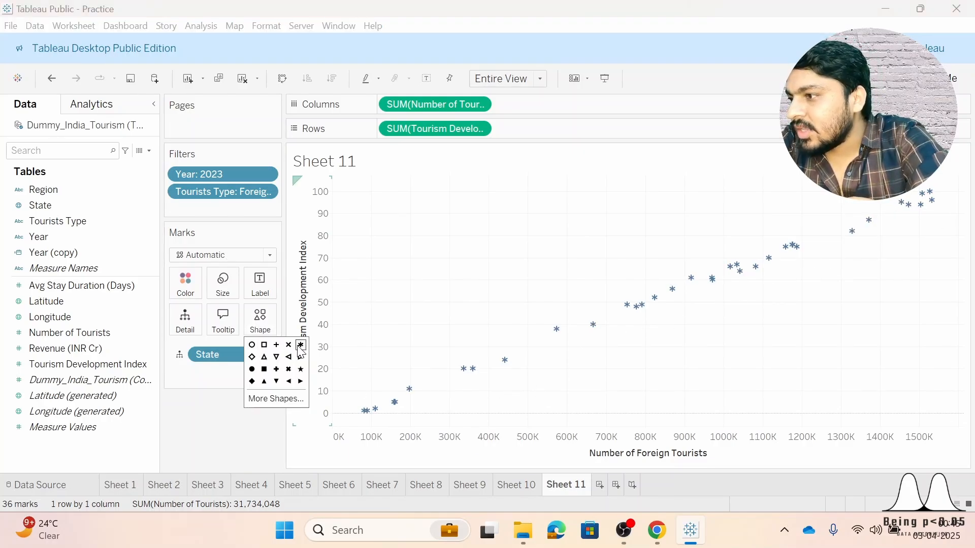
click(258, 319)
click(276, 369)
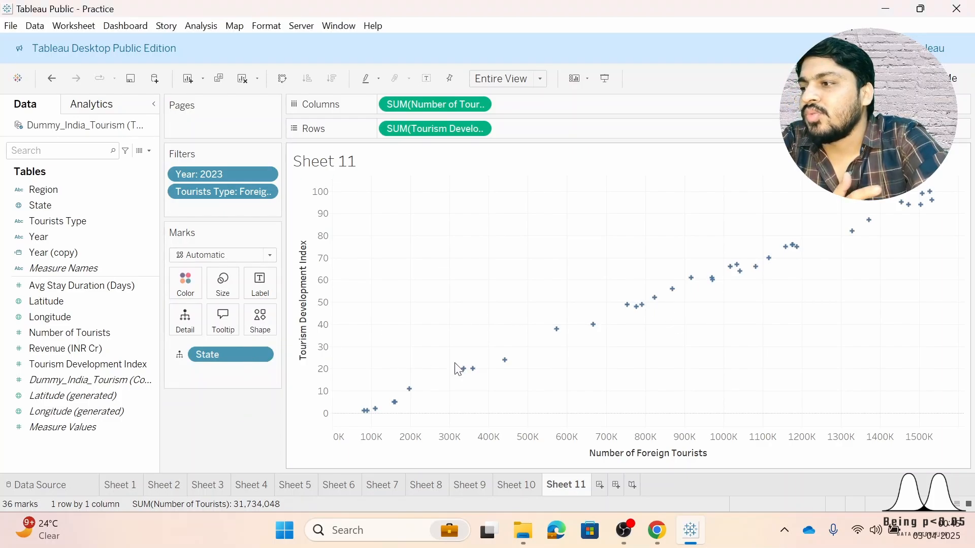
click(599, 485)
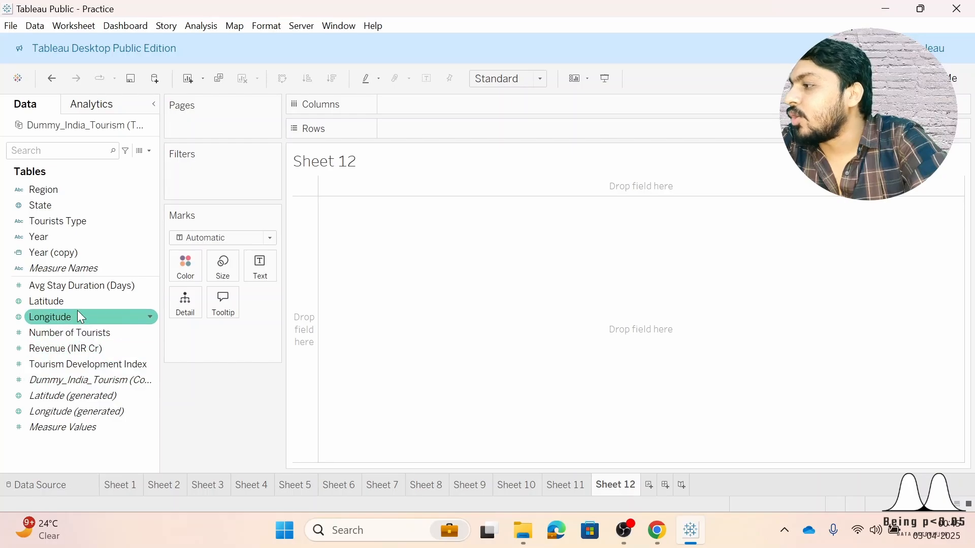
right_click(618, 486)
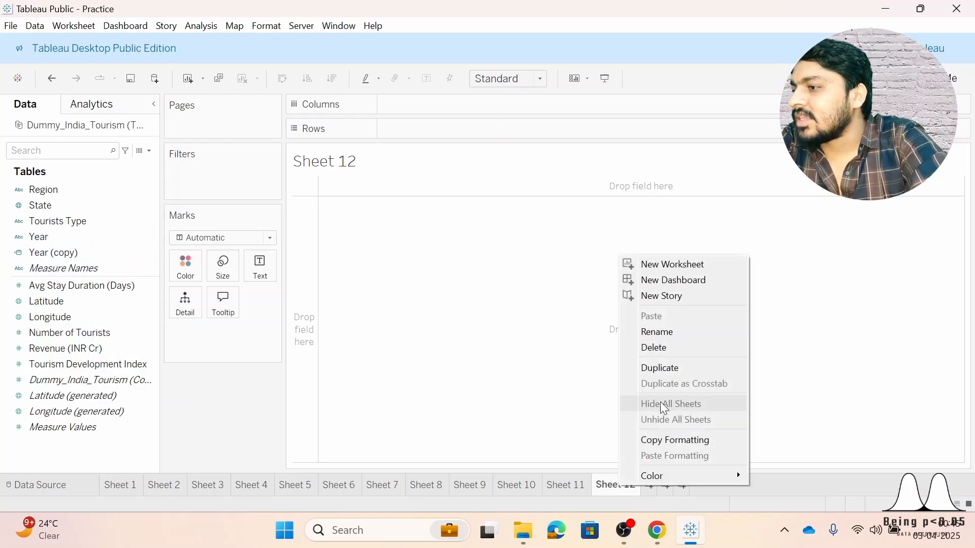
click(671, 347)
- Duplicate Sheet 11 and set the copy's Tourists Type filter to only Domestic Tourists
right_click(571, 485)
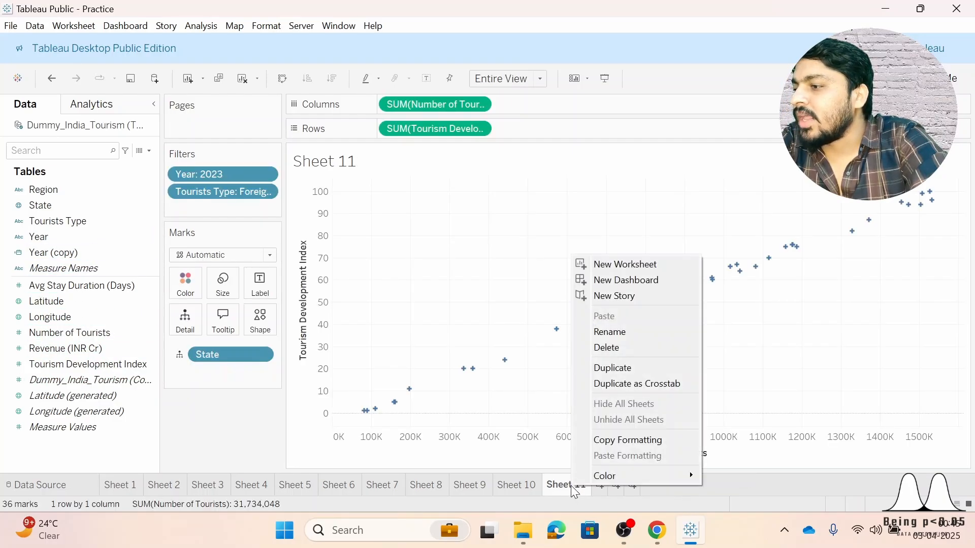
click(636, 368)
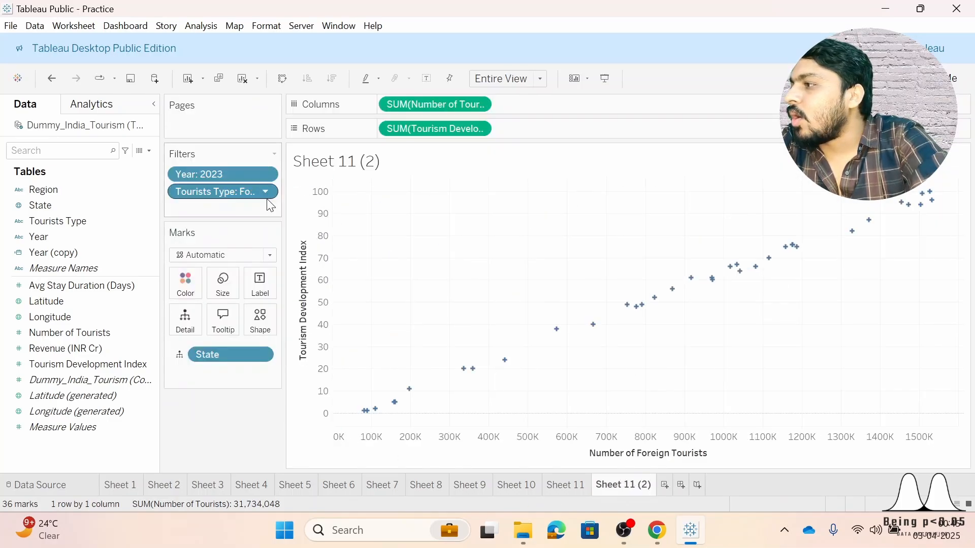
double_click(226, 195)
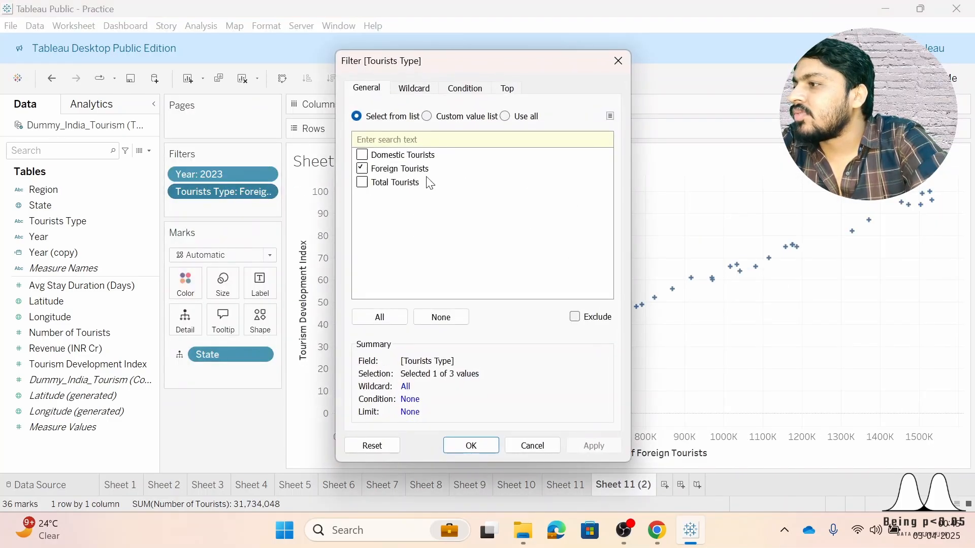
click(362, 168)
click(362, 155)
click(607, 446)
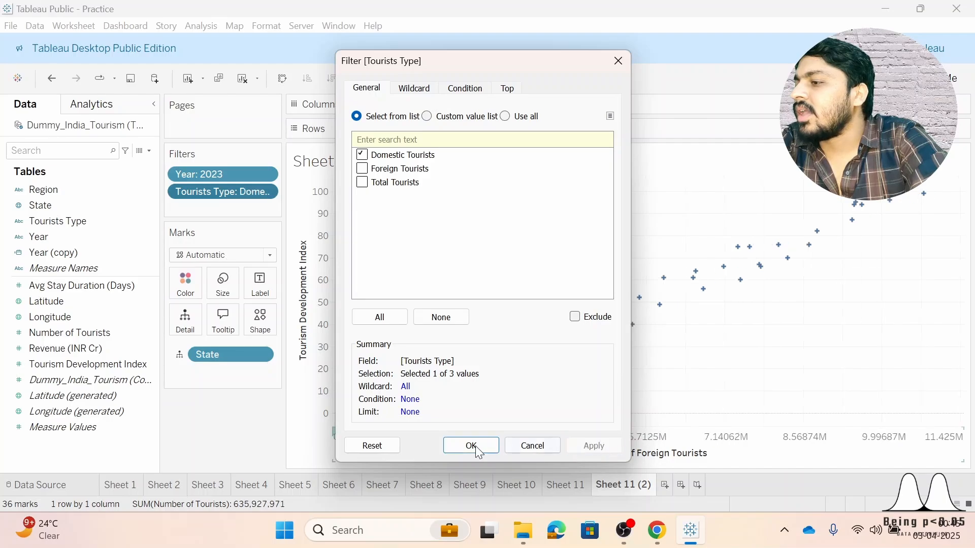
click(473, 445)
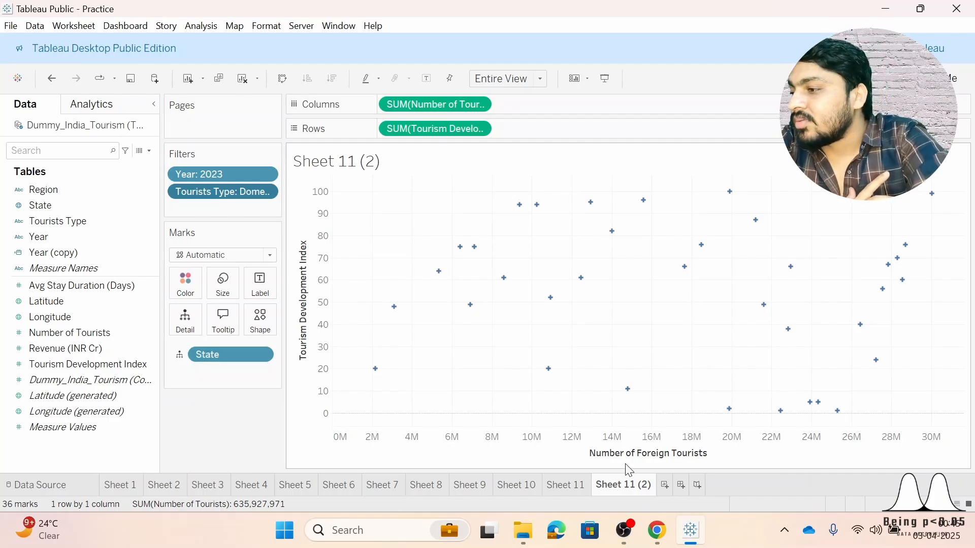
- Add a trend line to the scatter plots on both Sheet 11 and Sheet 11 (2)
click(567, 486)
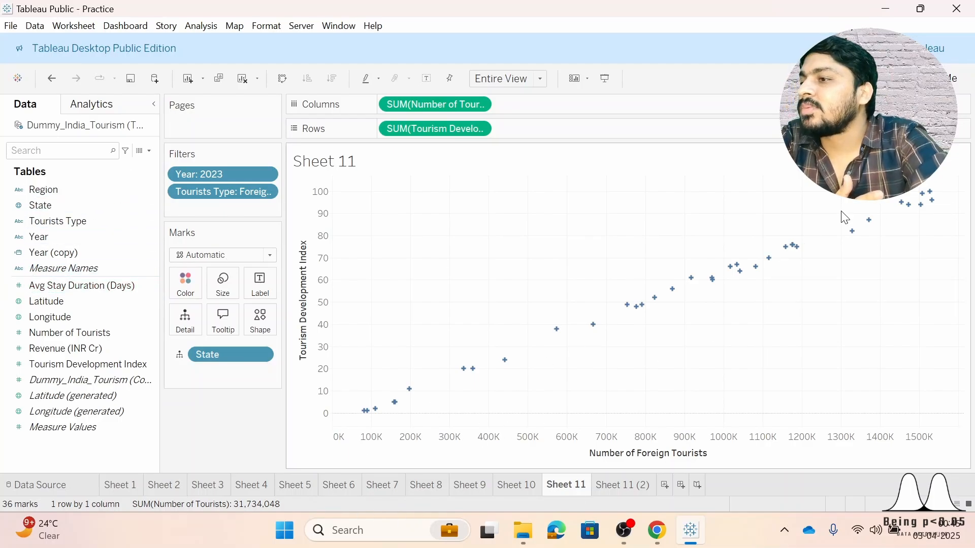
click(110, 107)
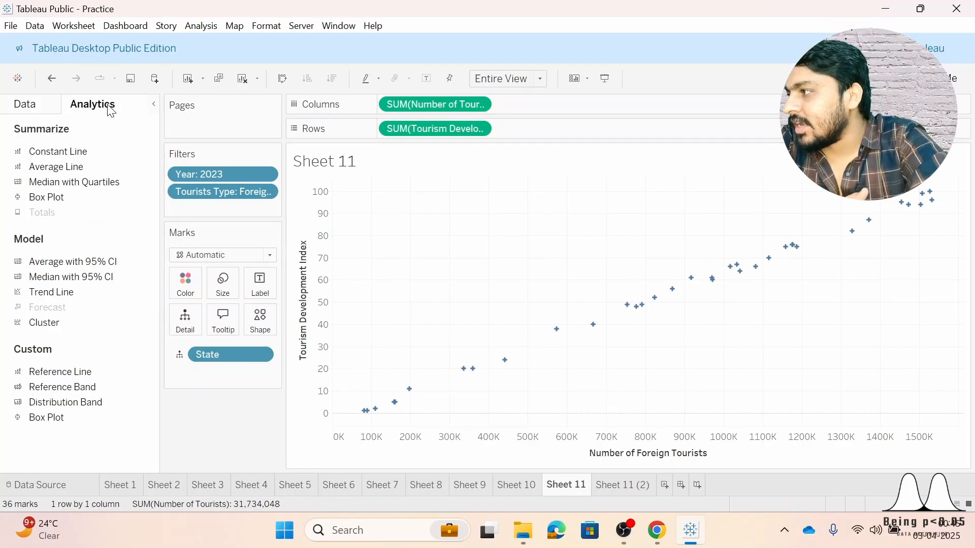
double_click(59, 294)
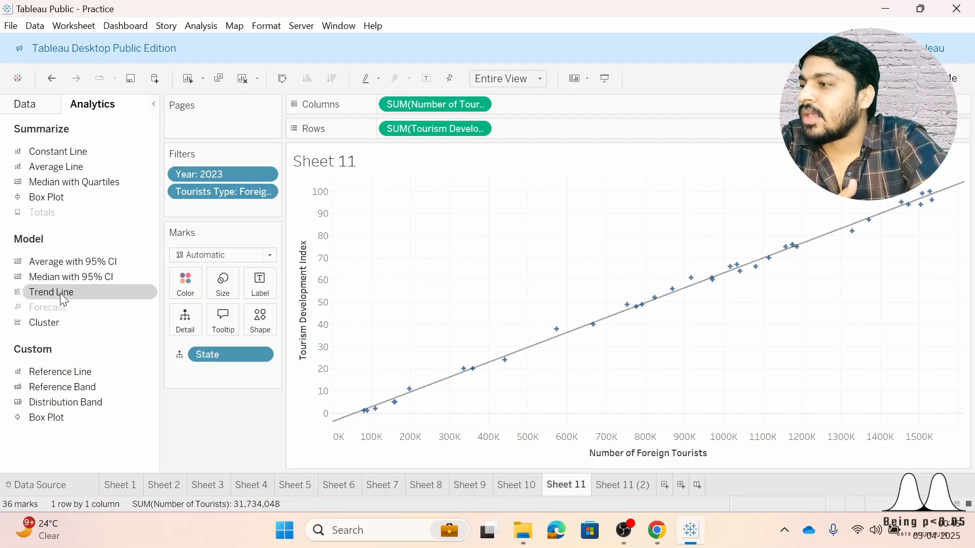
click(630, 485)
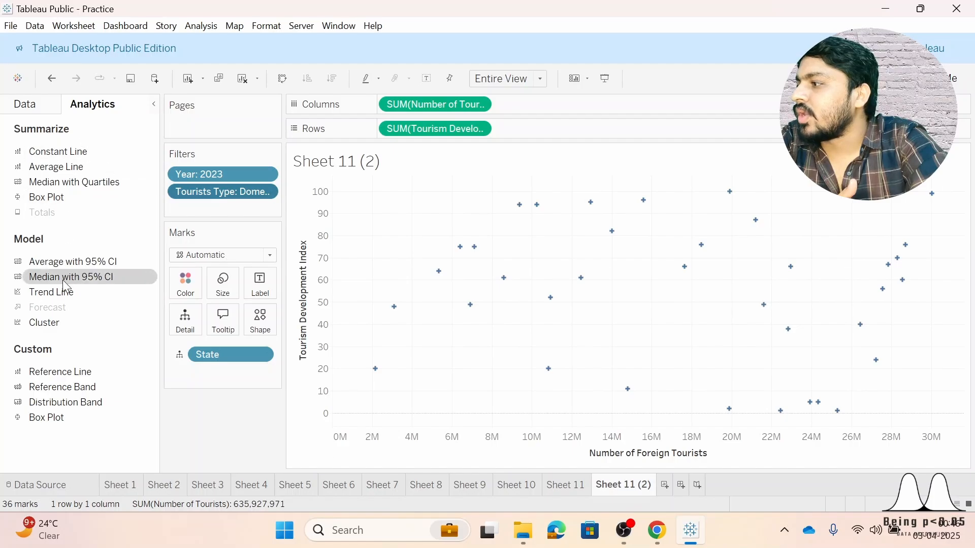
double_click(57, 296)
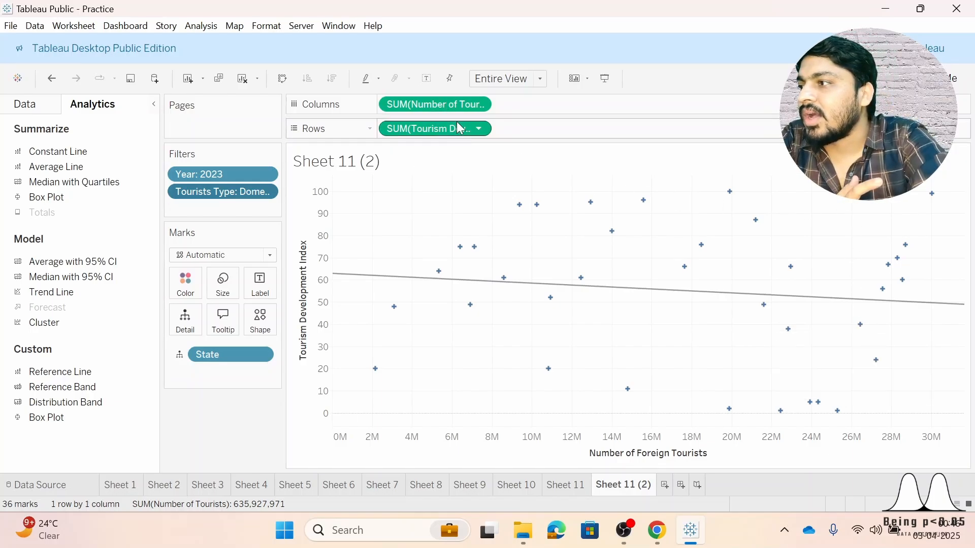
- Compare the trend lines of the foreign and domestic tourist scatter plots on Sheet 11 and Sheet 11 (2)
click(577, 484)
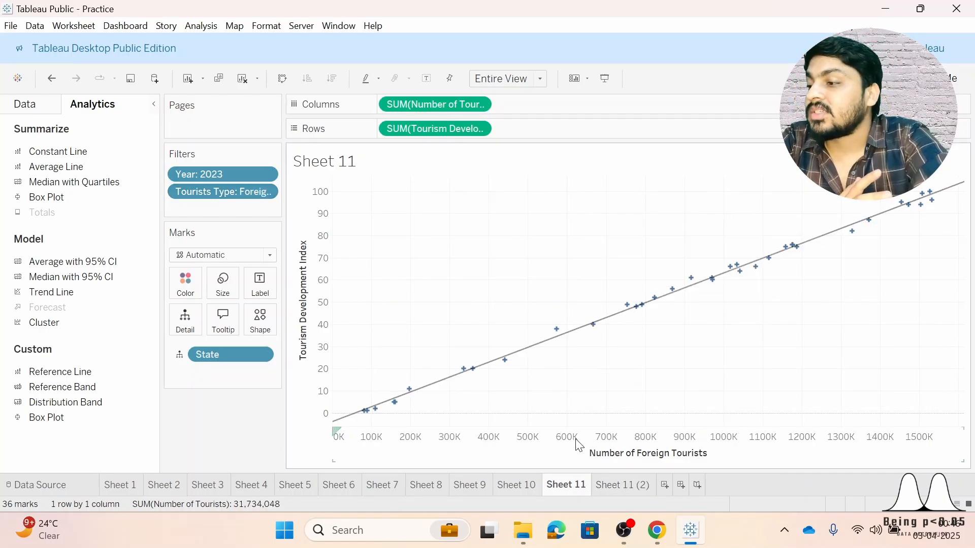
click(607, 489)
click(565, 487)
click(619, 489)
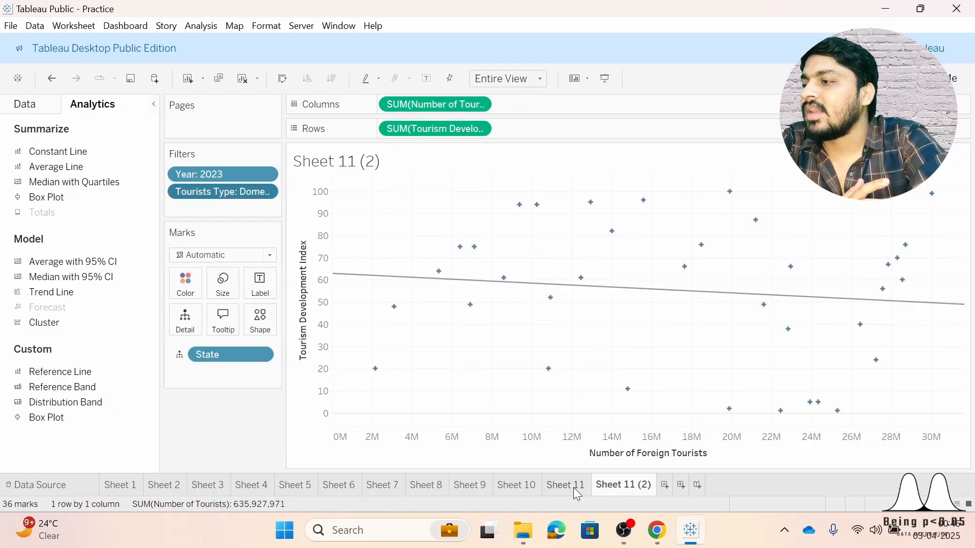
click(569, 488)
click(597, 490)
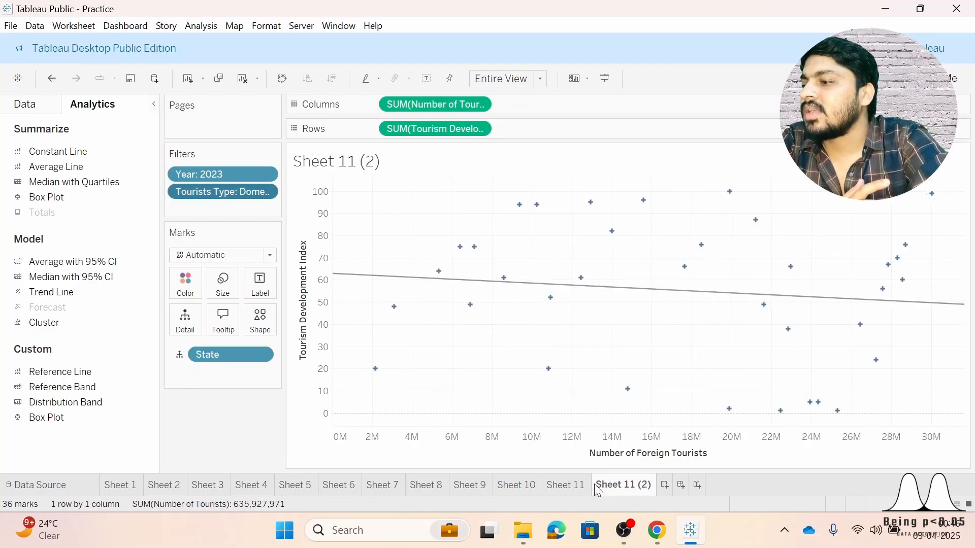
click(564, 485)
click(623, 482)
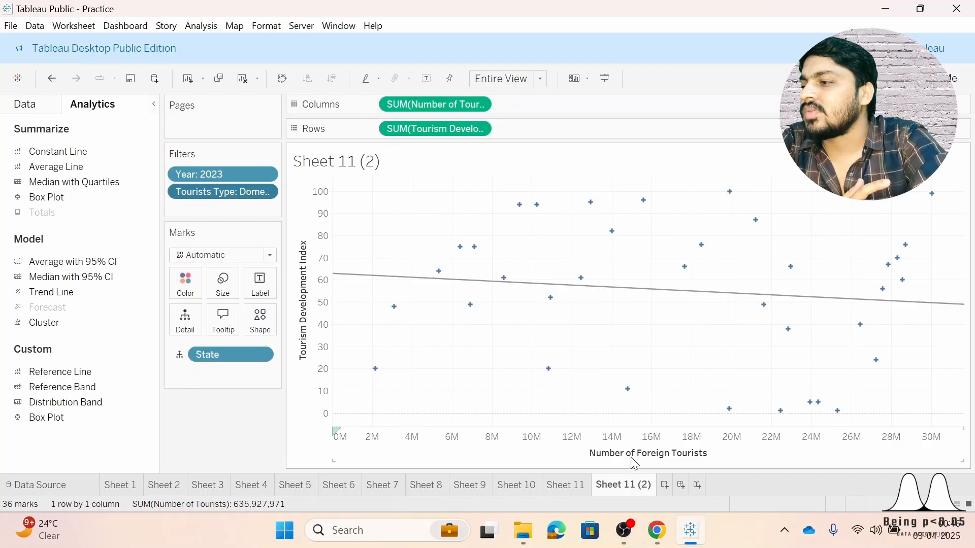
- Change the horizontal axis title on Sheet 11 (2) to "Number of Domestic Tourists"
right_click(632, 456)
click(689, 358)
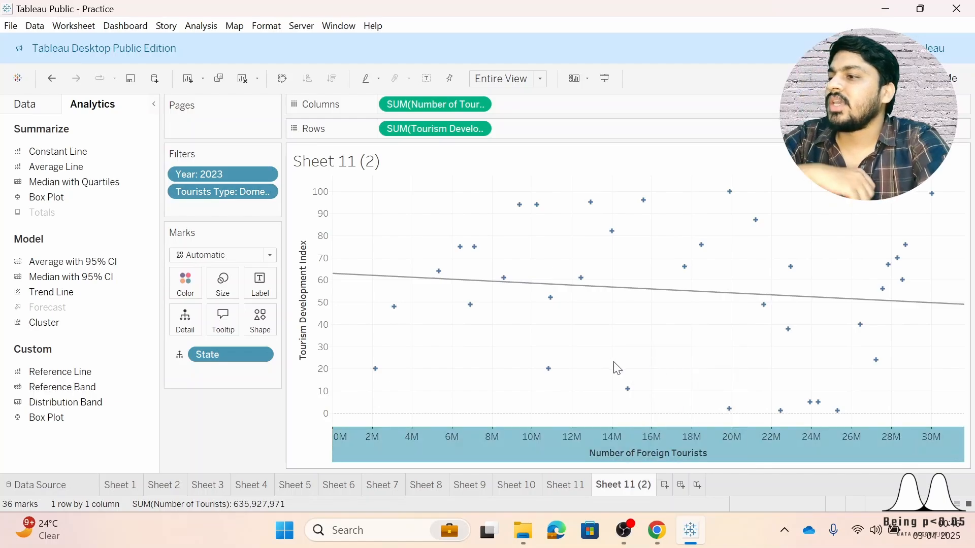
click(642, 14)
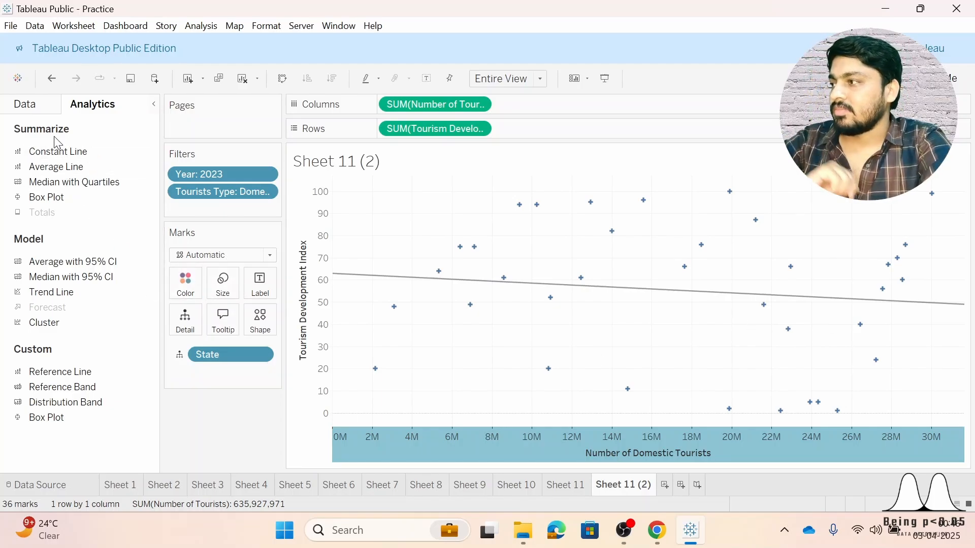
click(31, 108)
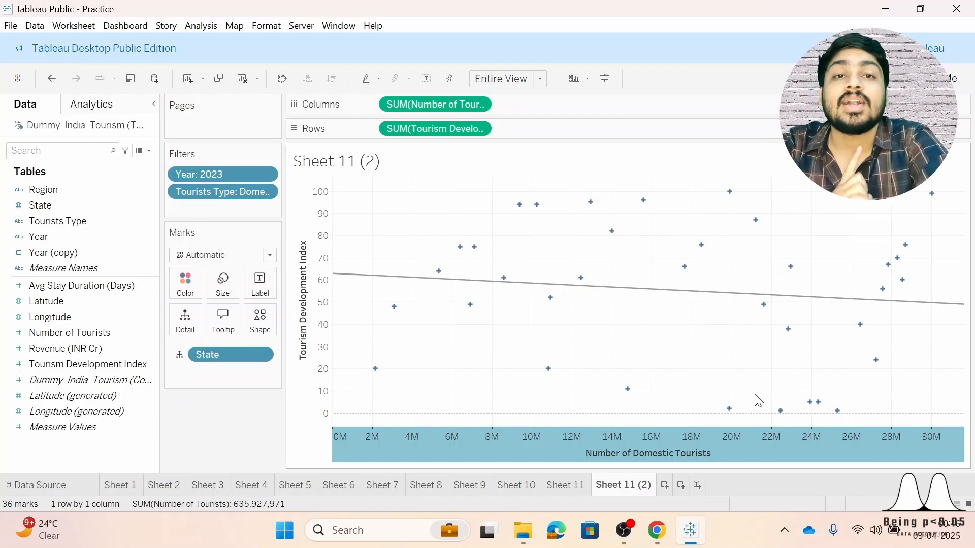
click(788, 455)
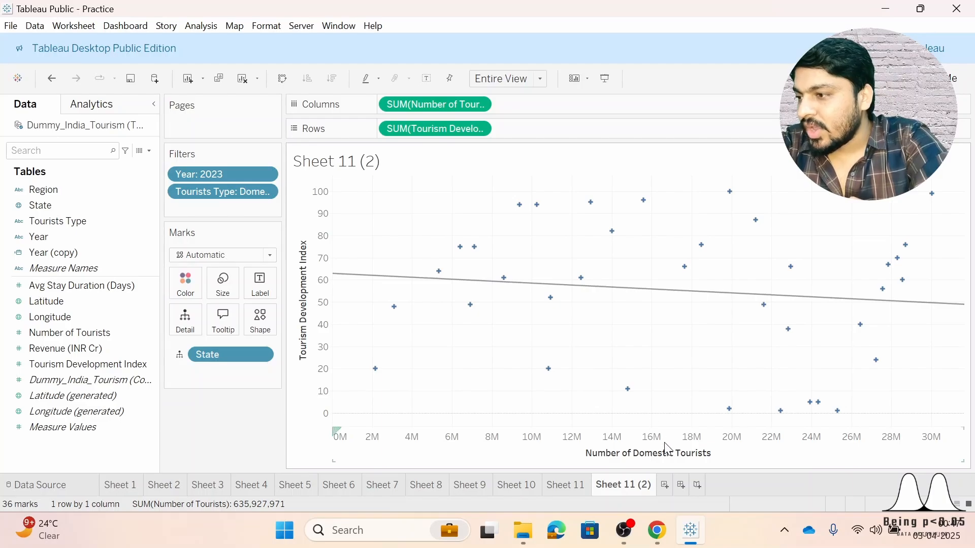
- Add a new worksheet and check the data type of the Year (copy) field
click(664, 487)
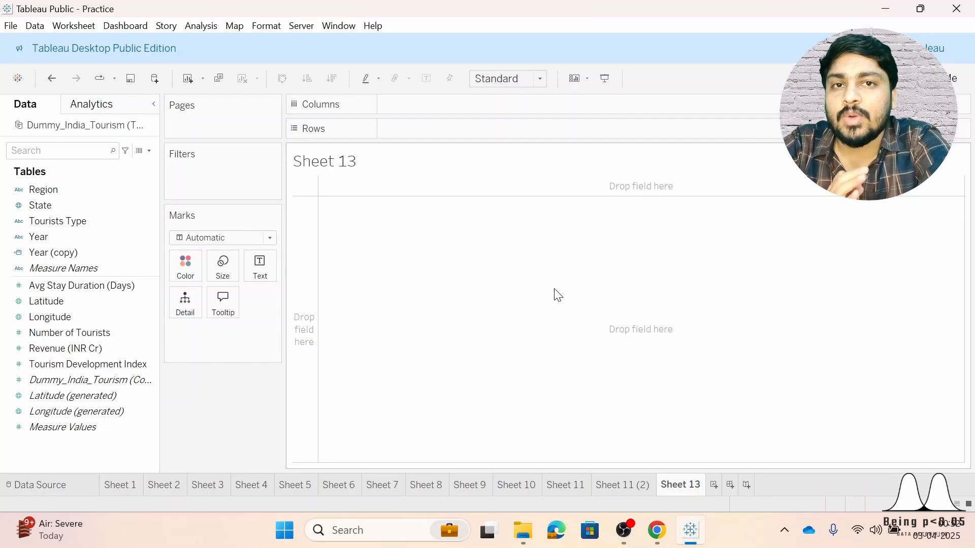
click(90, 193)
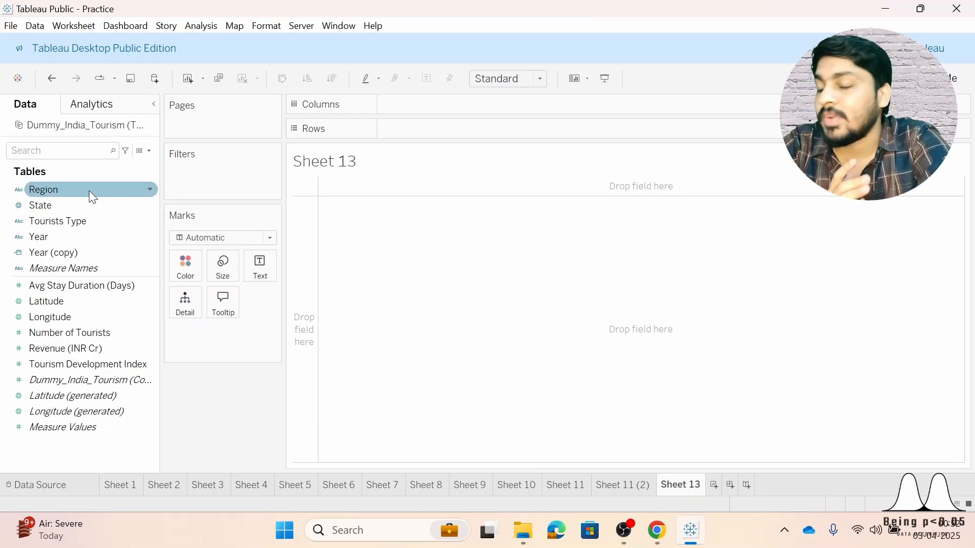
click(80, 253)
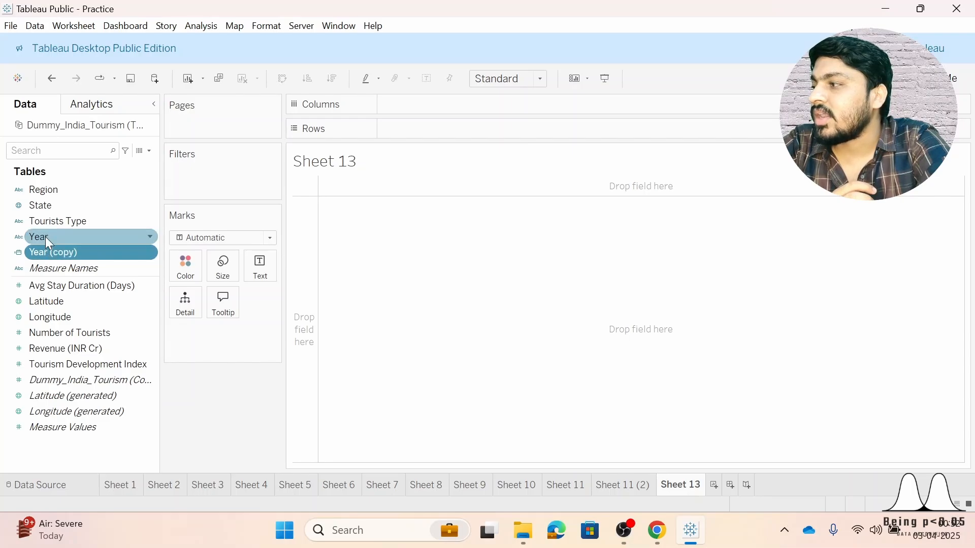
click(19, 253)
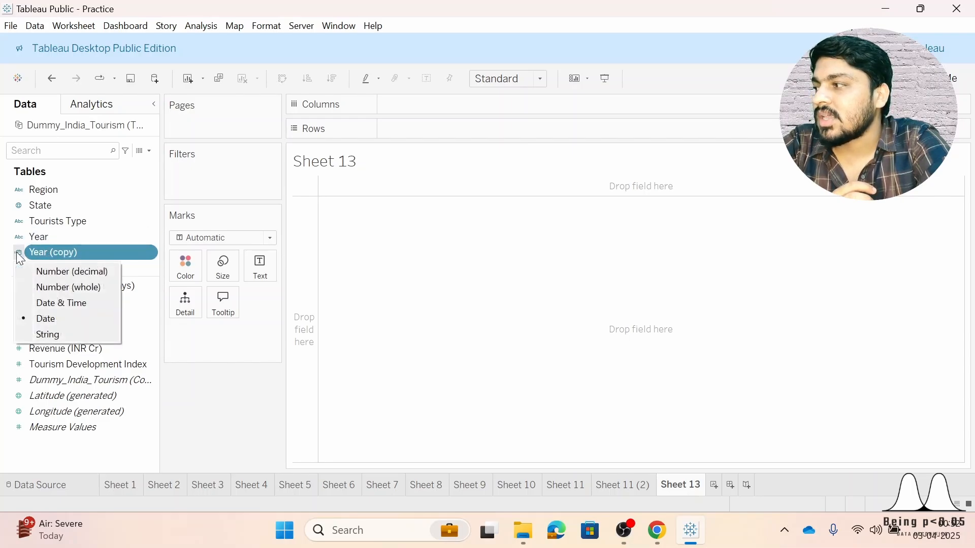
click(75, 255)
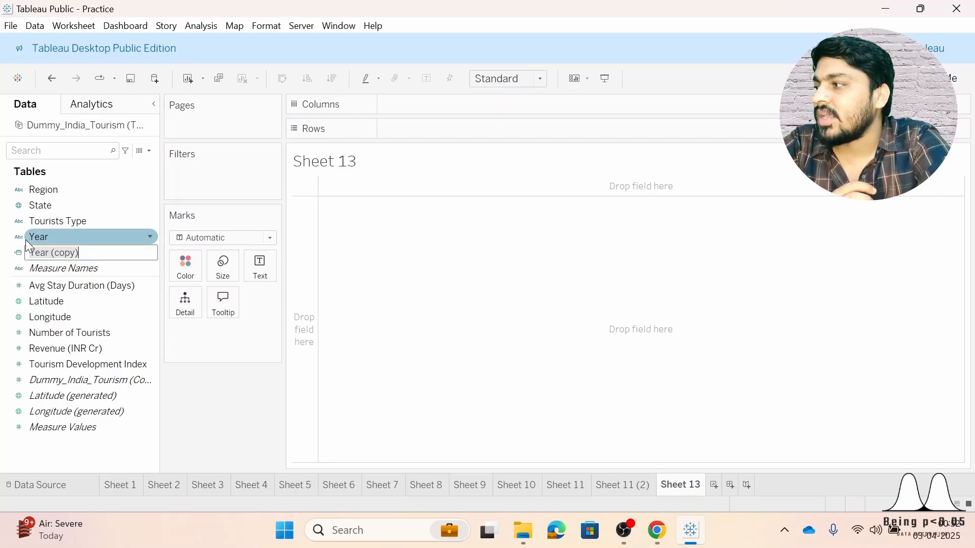
key(Return)
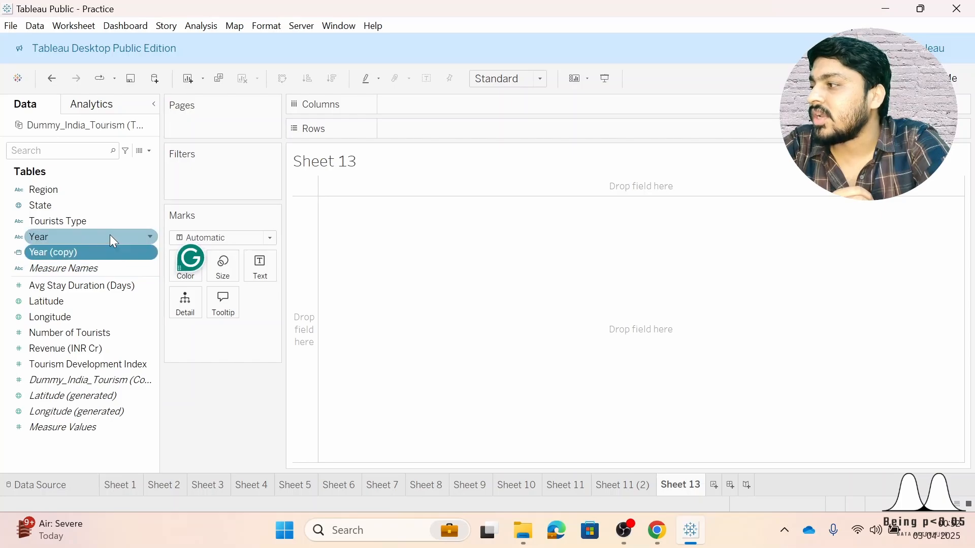
- Build a bar chart with Year (copy) and Region as columns and Number of Tourists as rows
drag(70, 254, 421, 115)
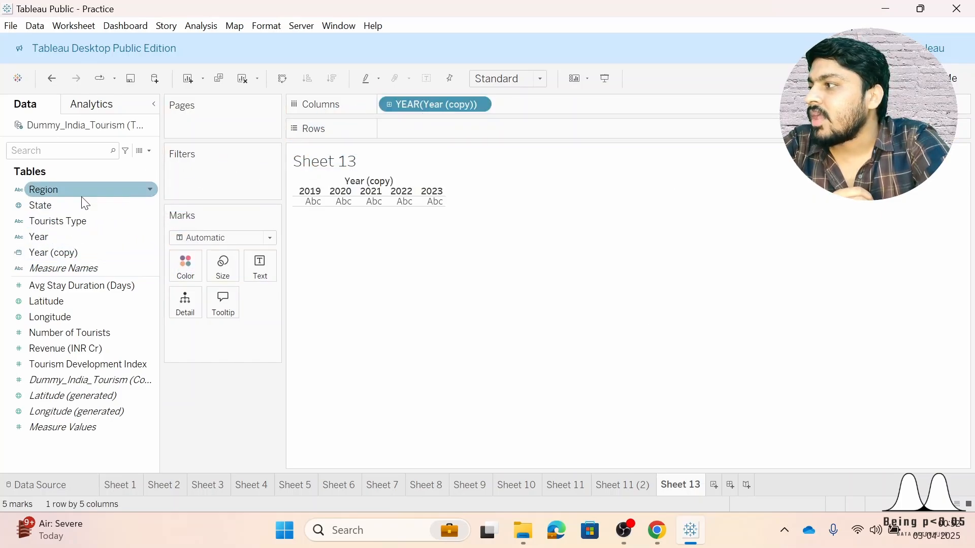
drag(83, 193, 571, 107)
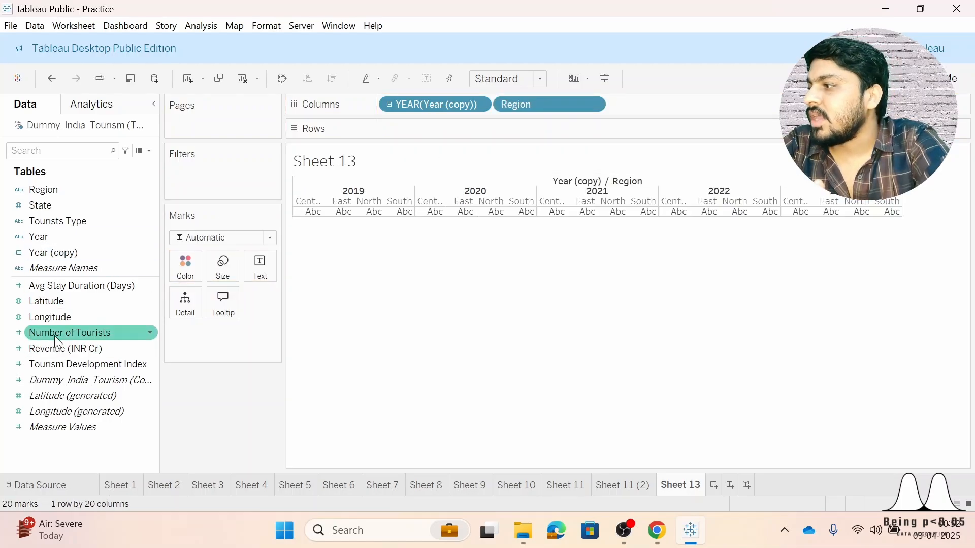
drag(54, 334, 460, 136)
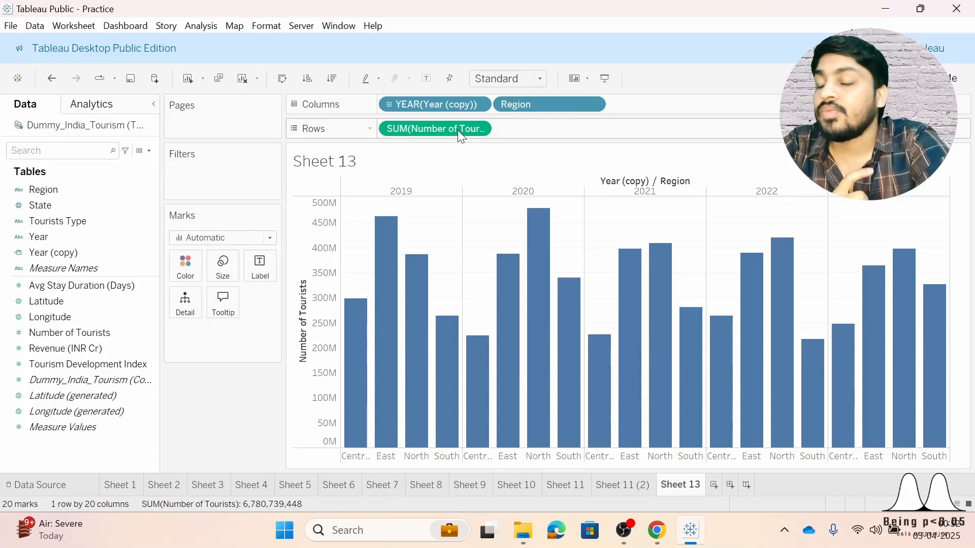
- Filter the bar chart by Tourists Type so that only Total Tourists is included
drag(74, 223, 231, 181)
click(362, 183)
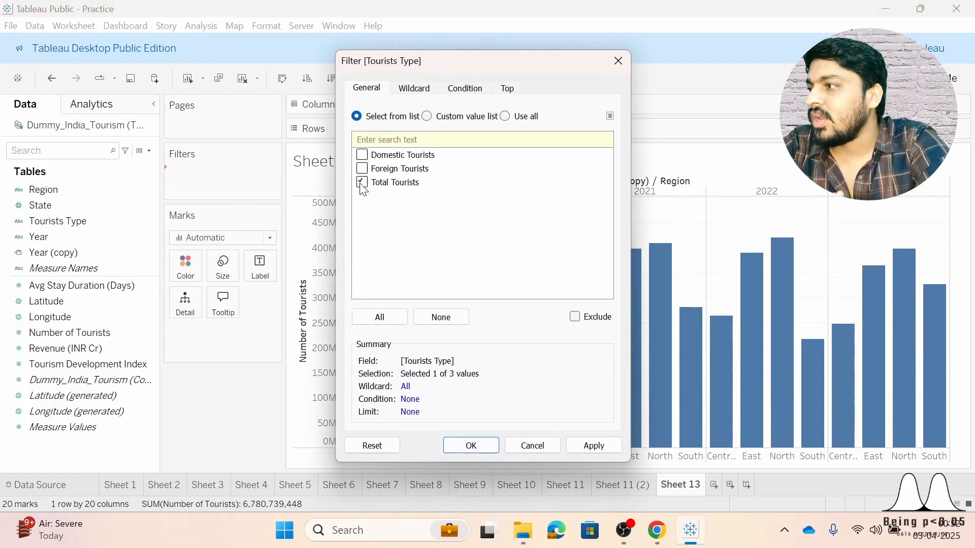
click(590, 446)
click(479, 444)
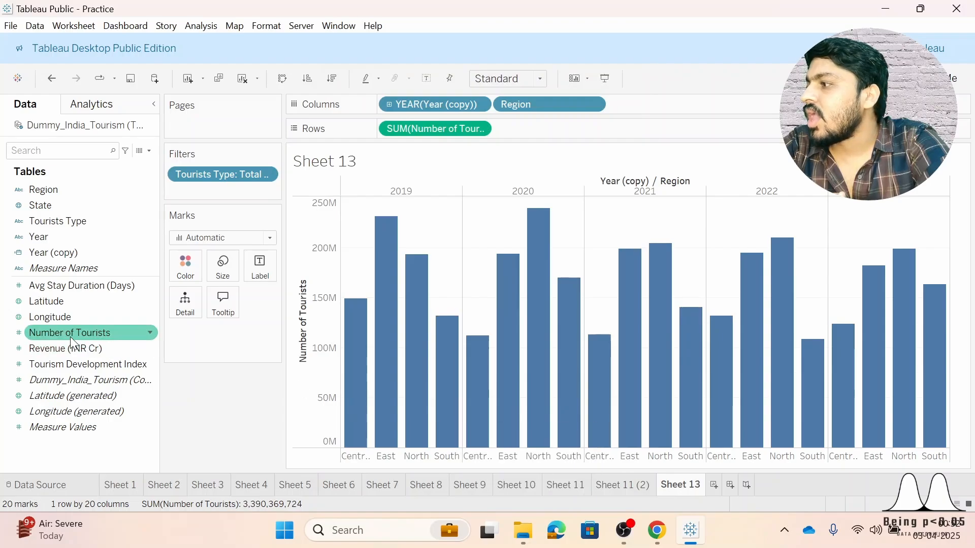
- Add Revenue (INR Cr) as a second row measure and convert the view to a dual combination chart
drag(71, 347, 628, 136)
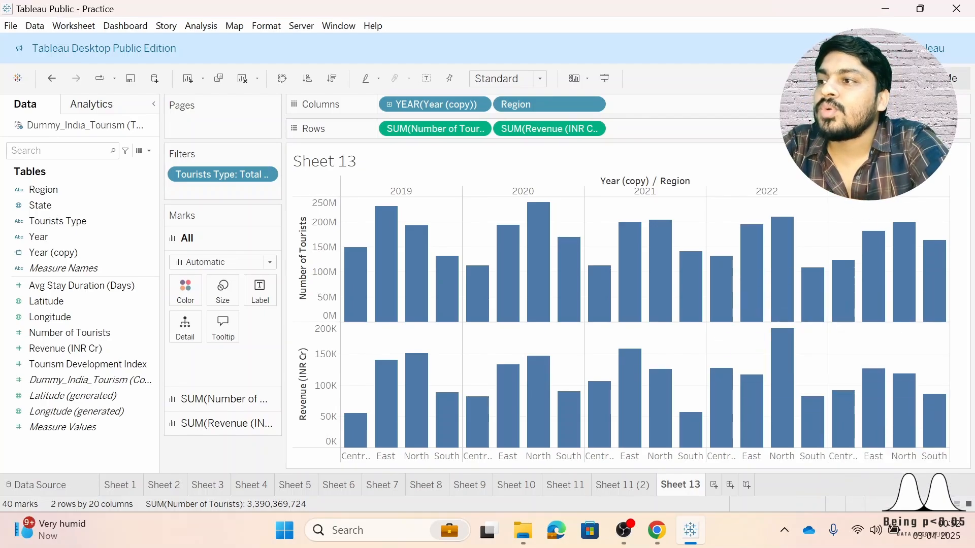
key(ctrl+1)
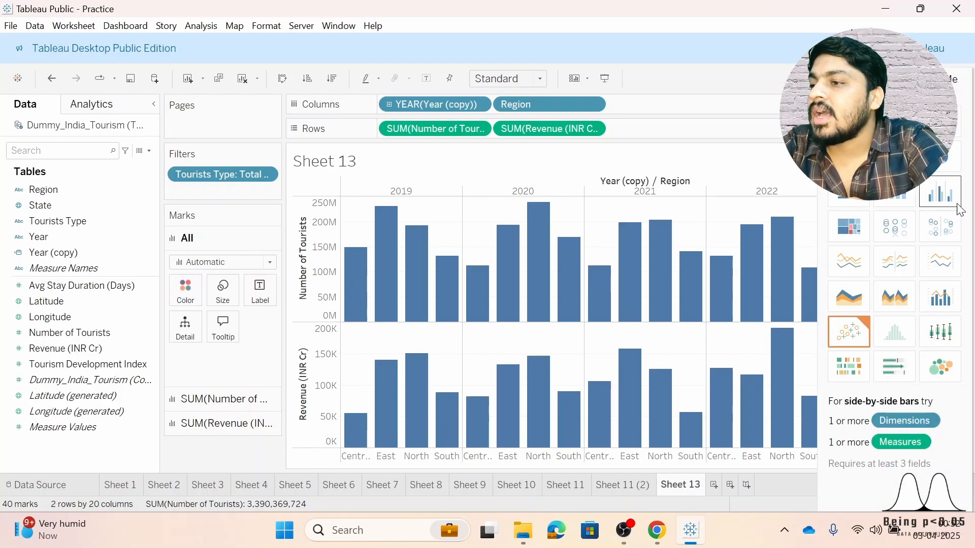
click(940, 302)
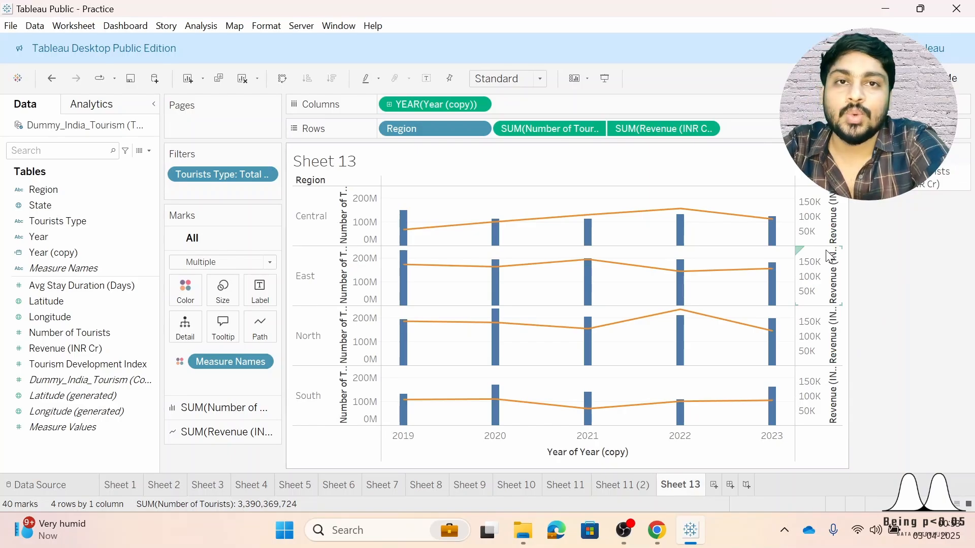
- Preview the combination chart in presentation mode, then label all marks with Number of Tourists
click(606, 78)
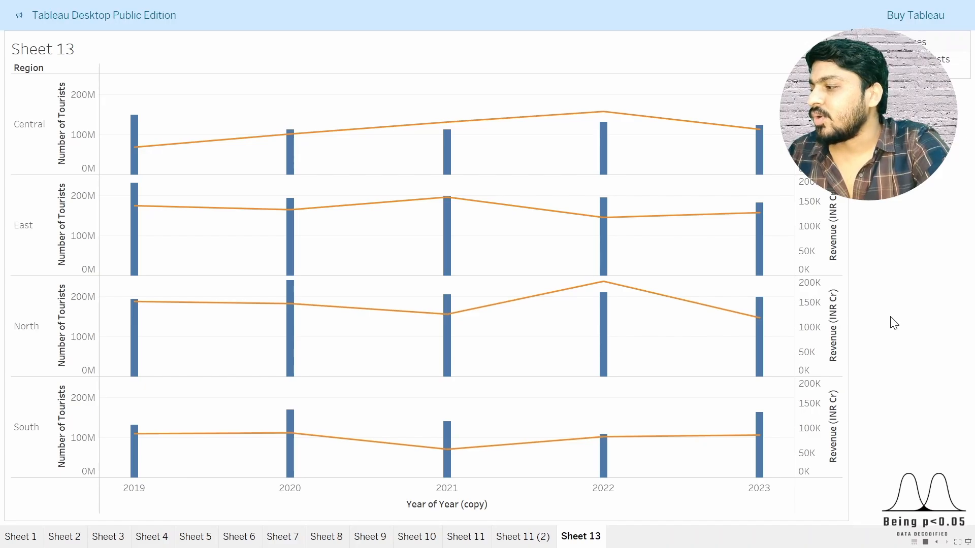
key(Escape)
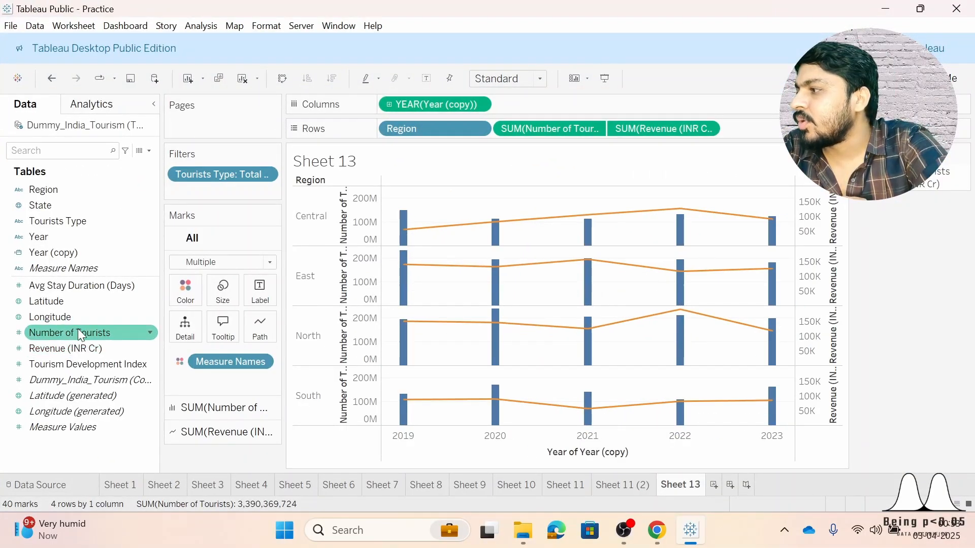
drag(77, 331, 266, 294)
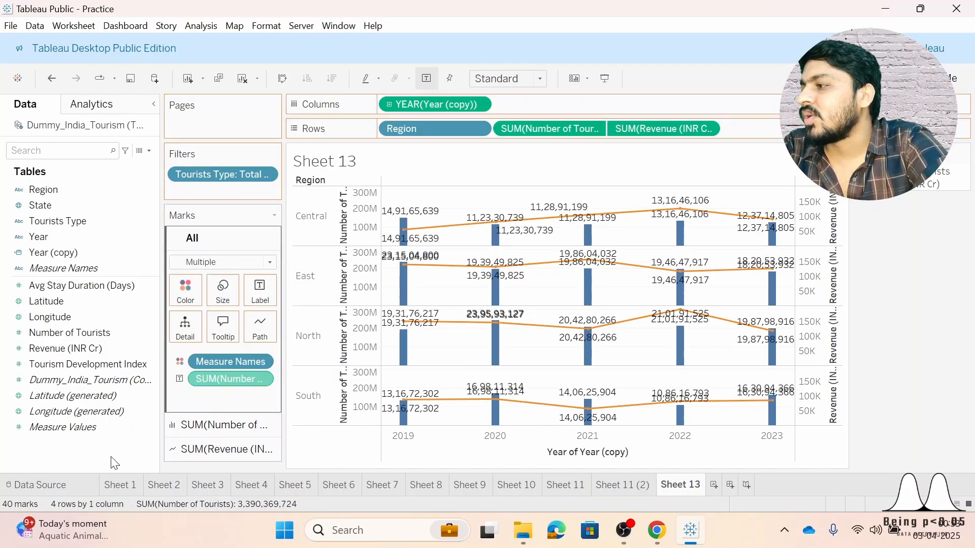
- Remove the Number of Tourists labels from all marks of the combination chart
drag(112, 463, 122, 457)
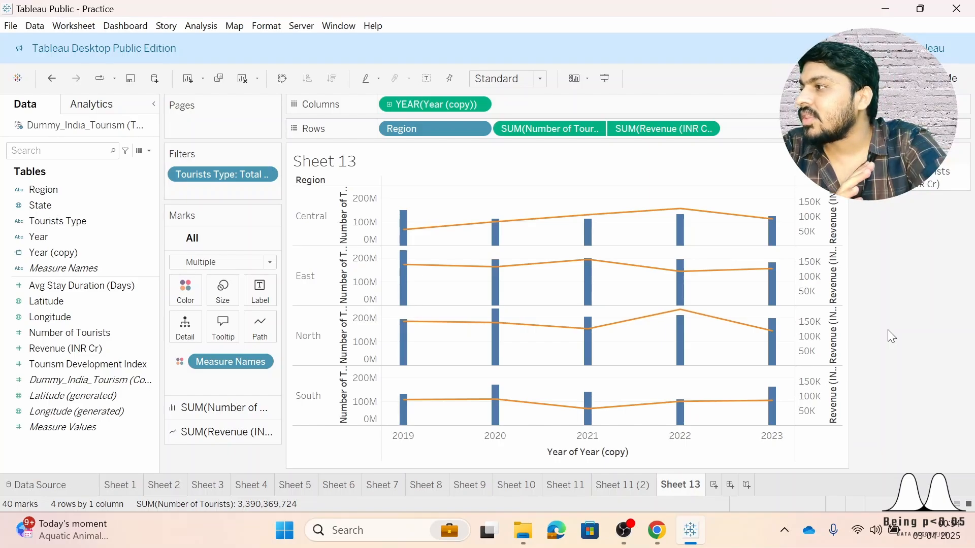
click(113, 332)
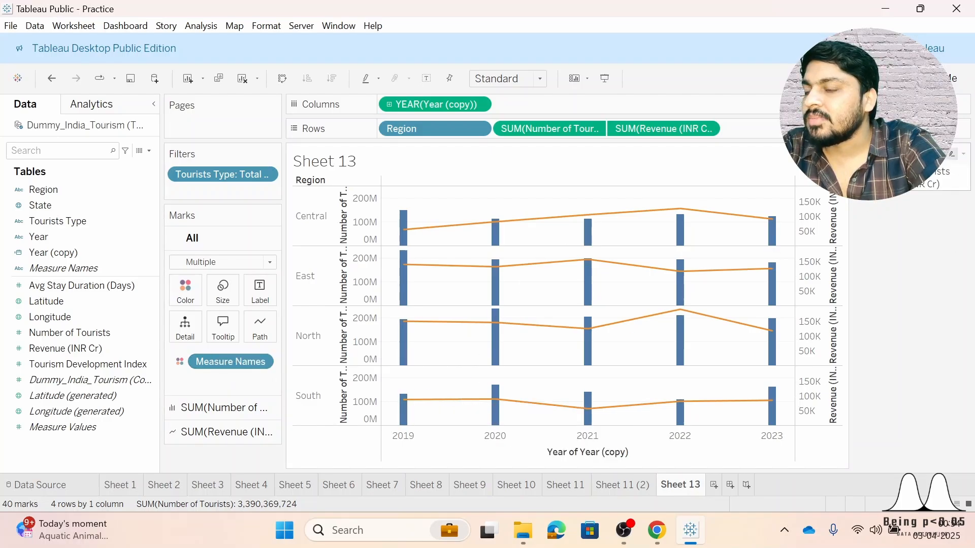
- Highlight the Number of Tourists and Revenue (INR Cr) series in turn through the color legend
click(908, 172)
click(914, 186)
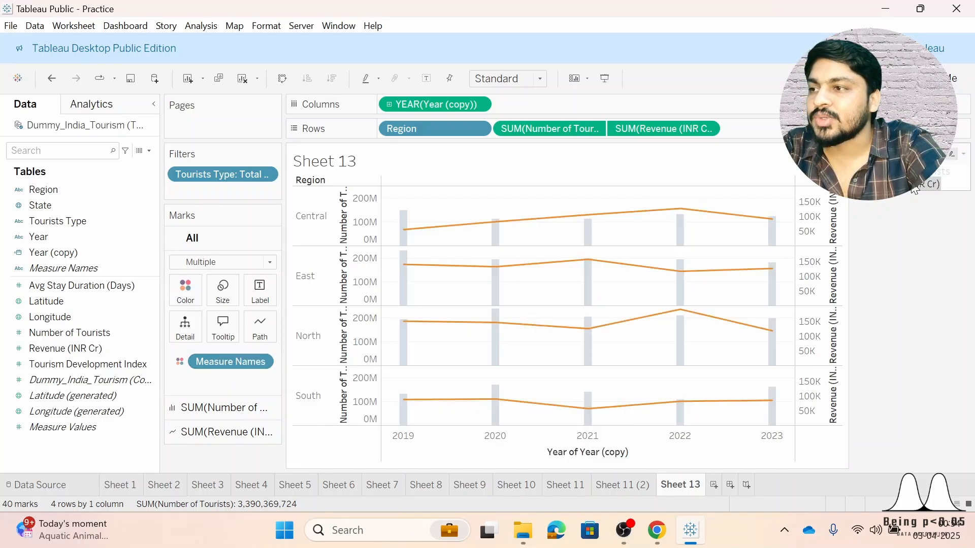
click(913, 173)
click(915, 185)
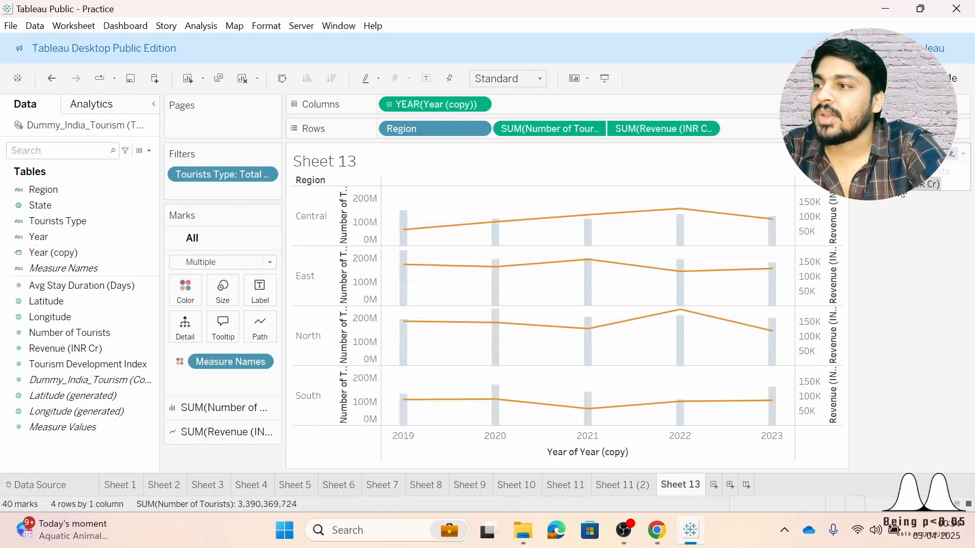
right_click(903, 195)
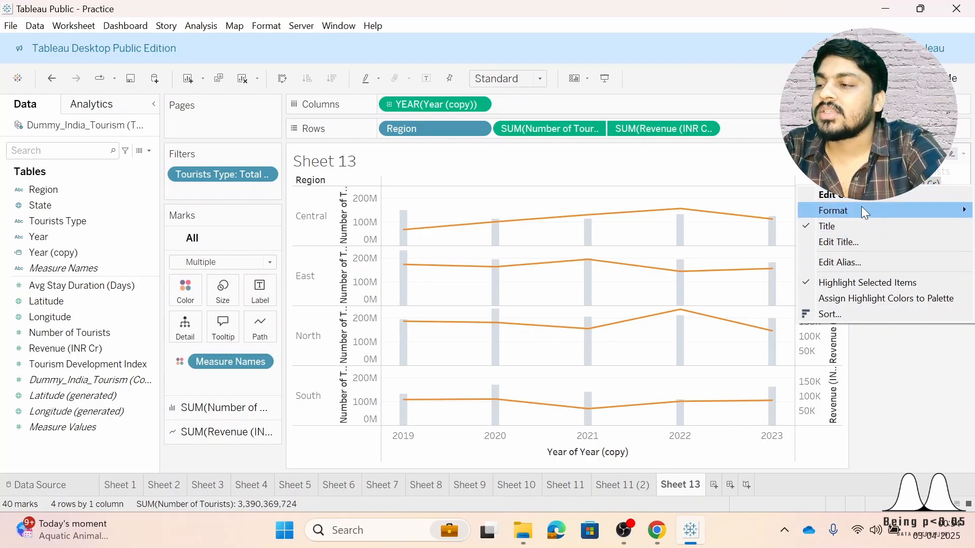
click(872, 260)
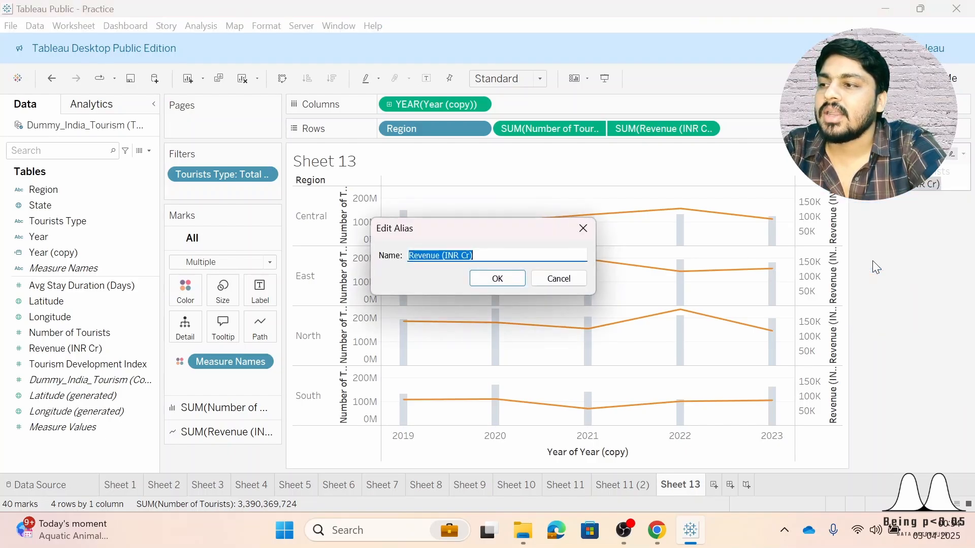
click(485, 256)
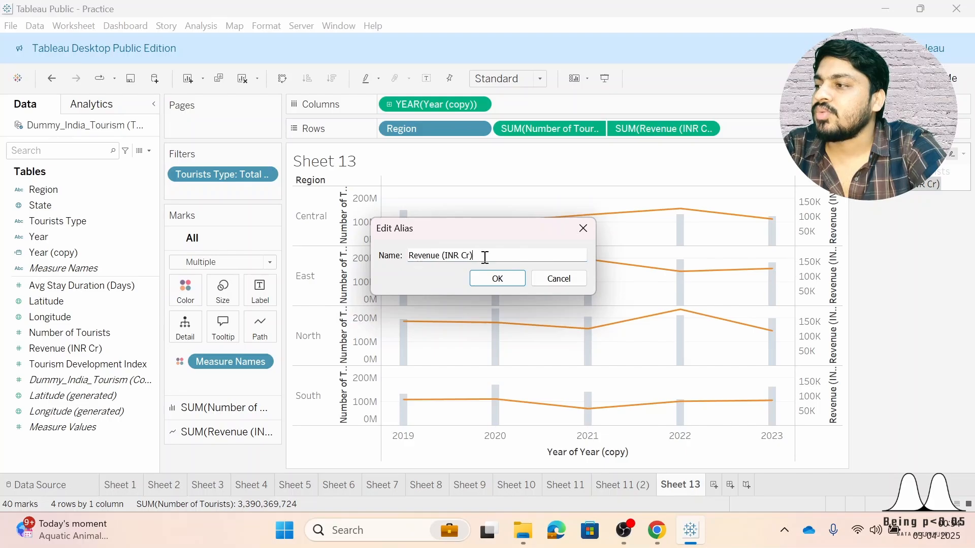
click(559, 279)
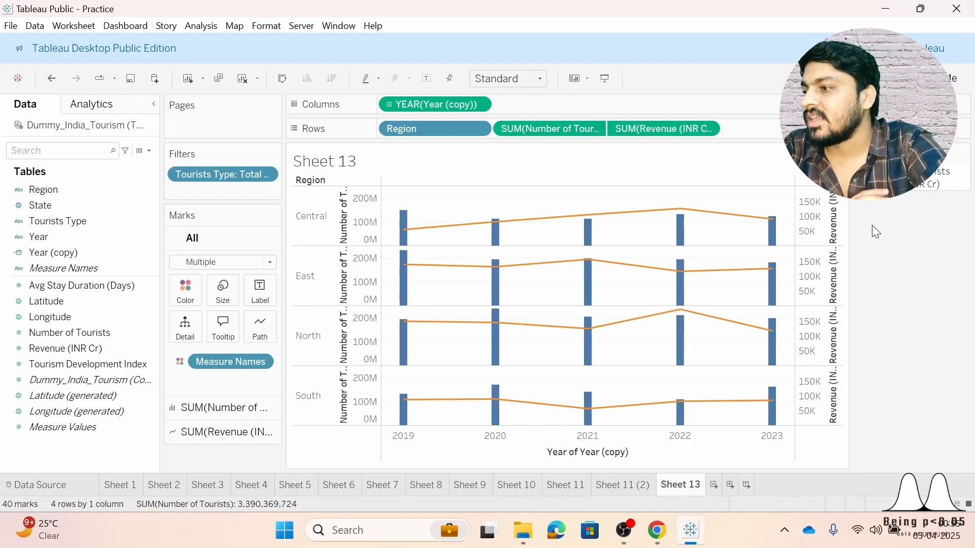
mouse_move(686, 239)
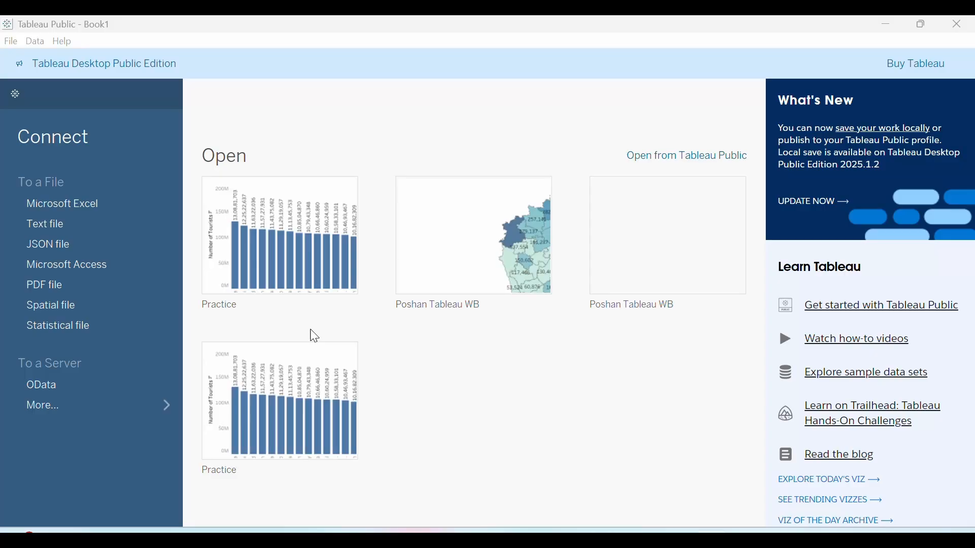
- Connect to the text file tableau_dummy_practice and go to its first worksheet
click(84, 219)
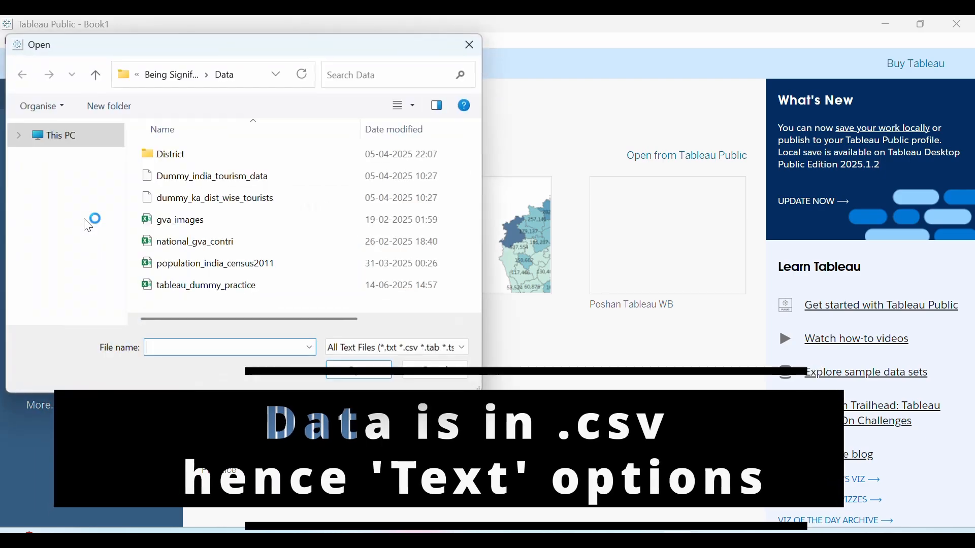
double_click(229, 286)
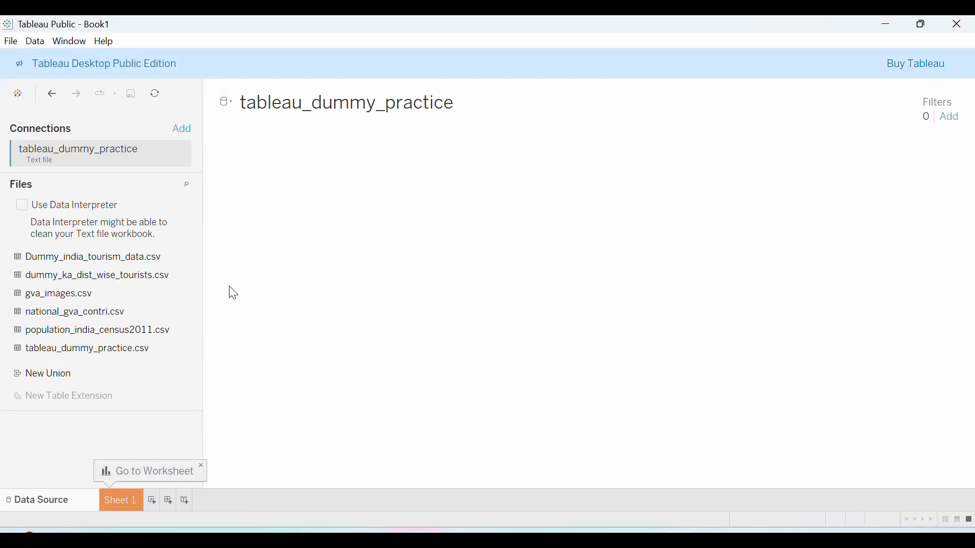
click(121, 503)
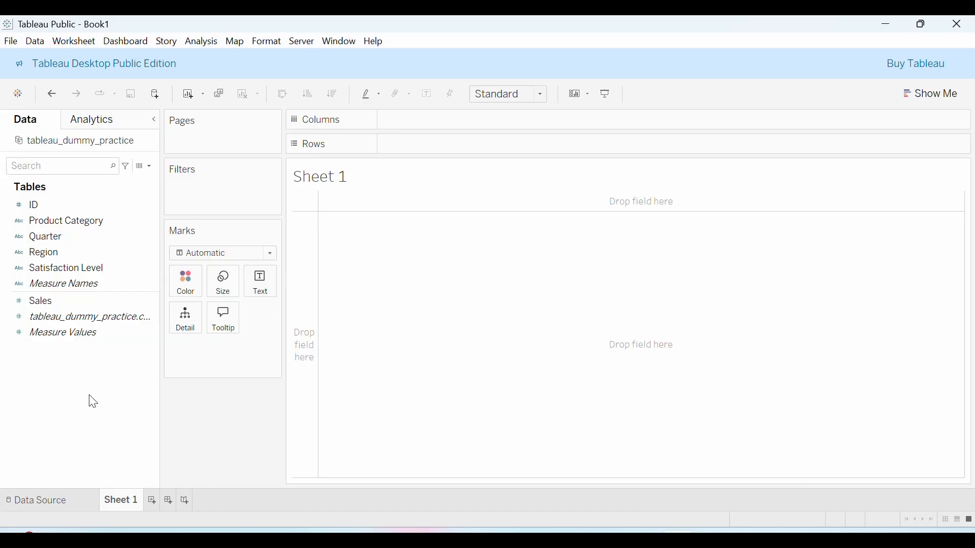
- Build a bar chart with Region as columns and Sales as rows, fitted to the entire view
drag(56, 250, 428, 115)
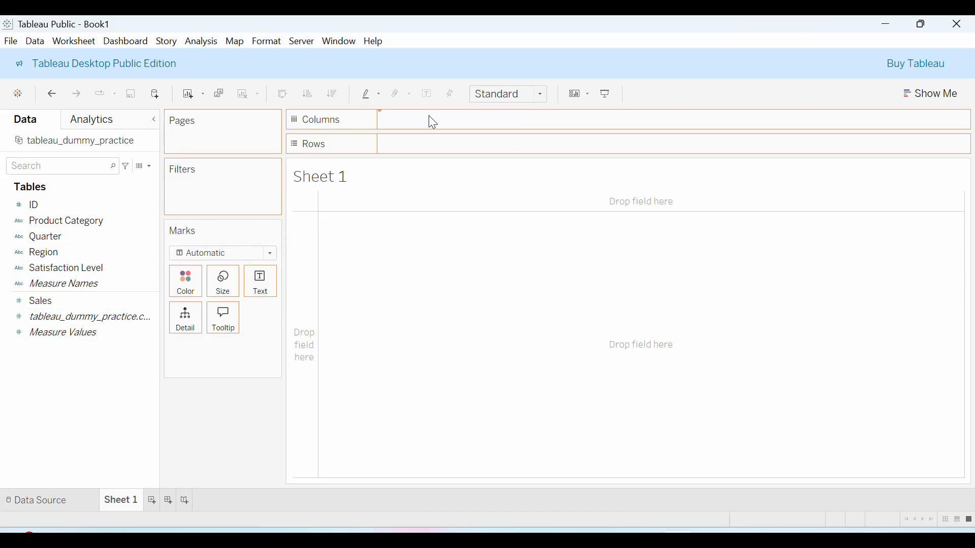
drag(54, 300, 454, 151)
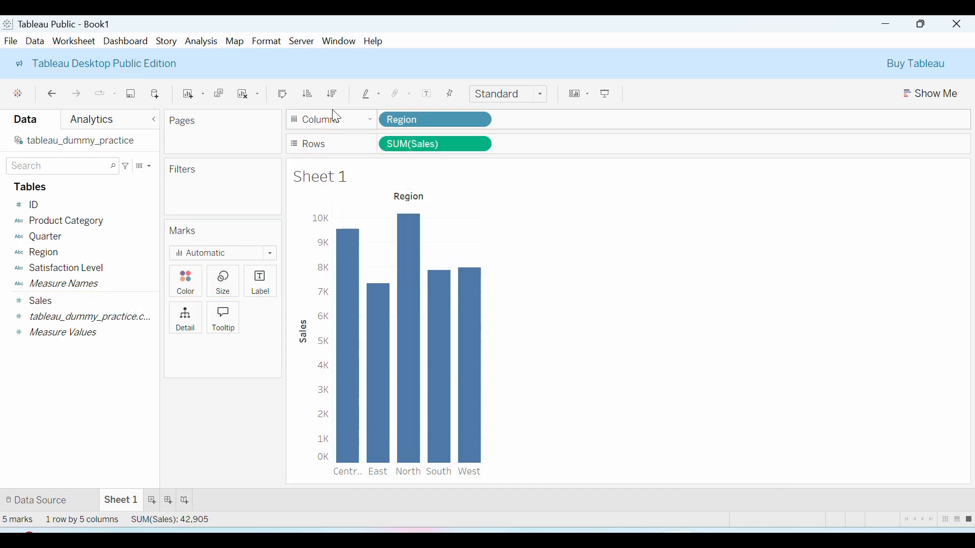
click(492, 94)
click(500, 149)
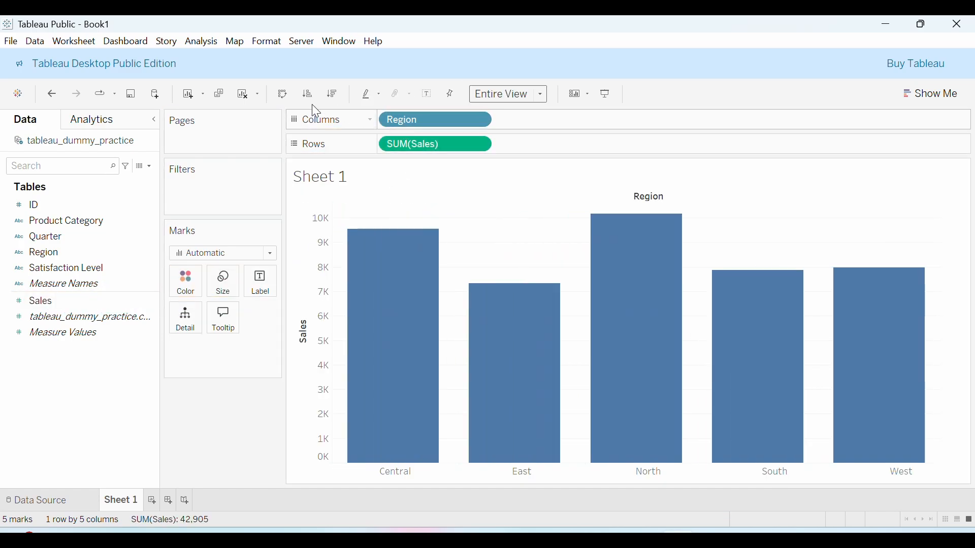
- Sort the regions in descending order of Sales and label the bars with Sales
click(333, 94)
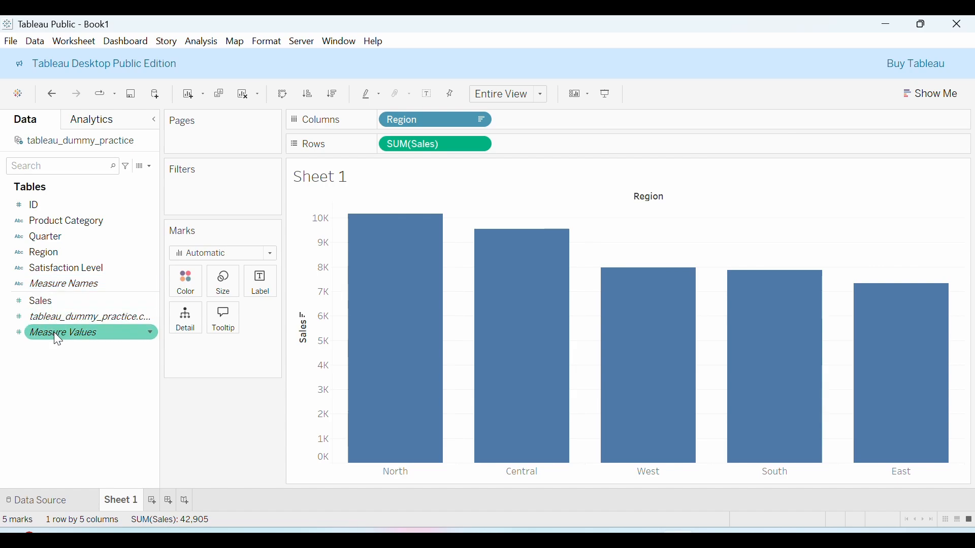
drag(56, 304, 259, 290)
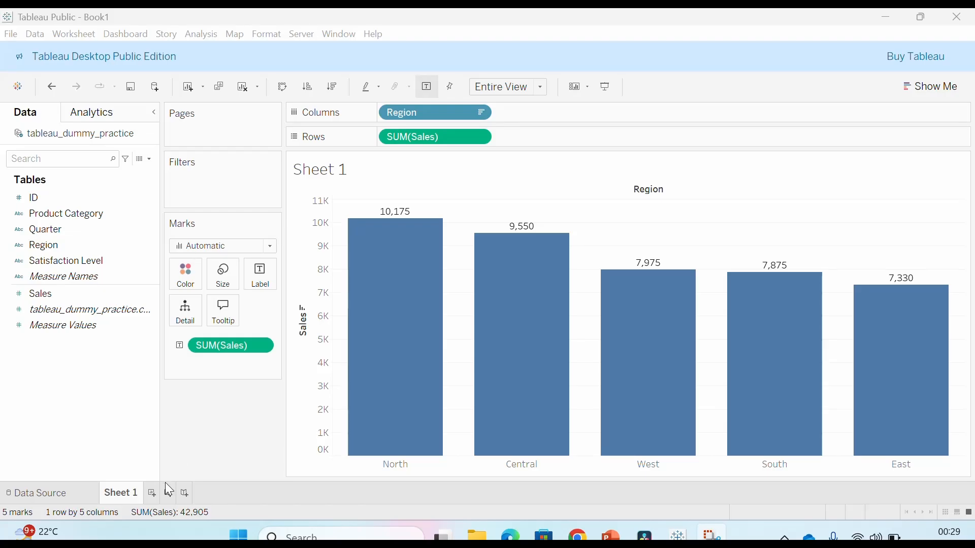
- On a new worksheet, build a pie chart of Sales by Product Category and fit it to the entire view
click(151, 493)
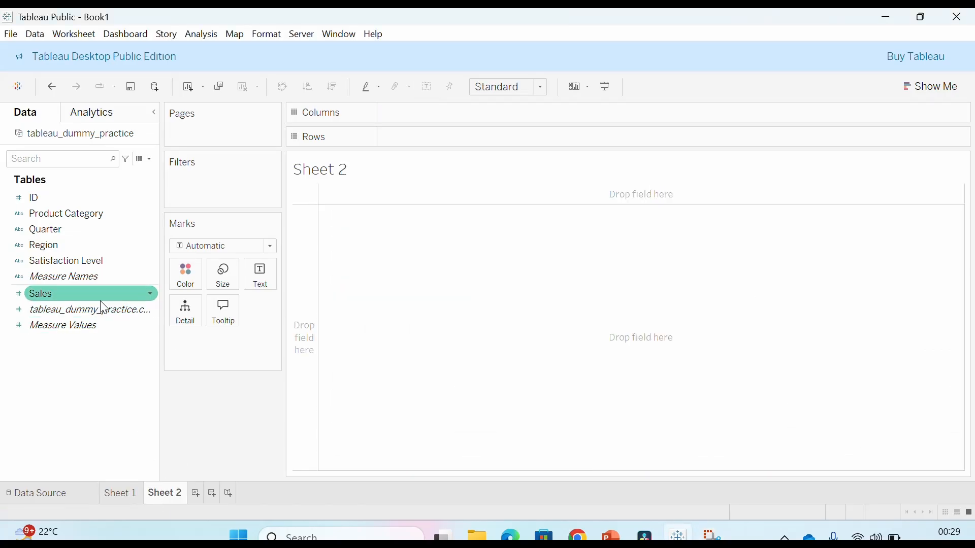
drag(76, 213, 465, 115)
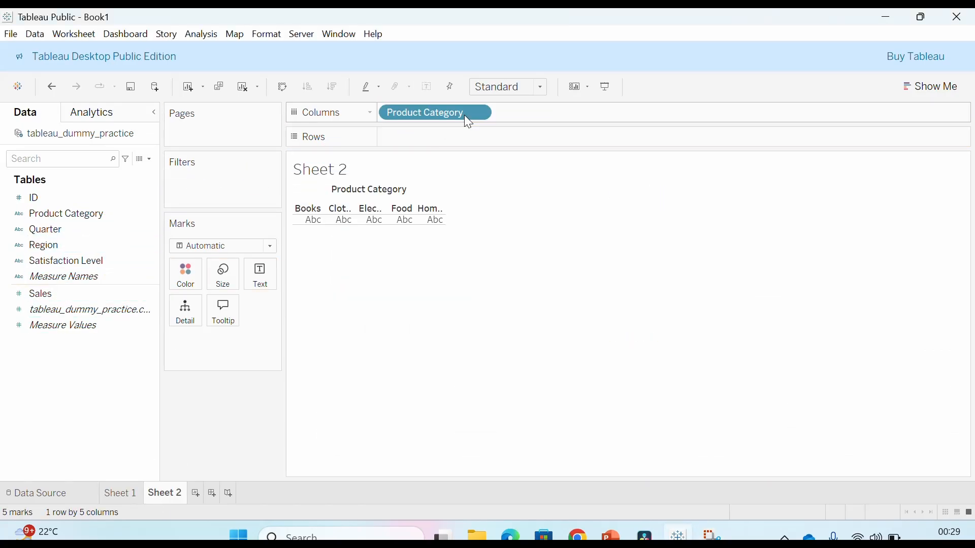
click(65, 295)
drag(66, 303, 493, 144)
click(931, 86)
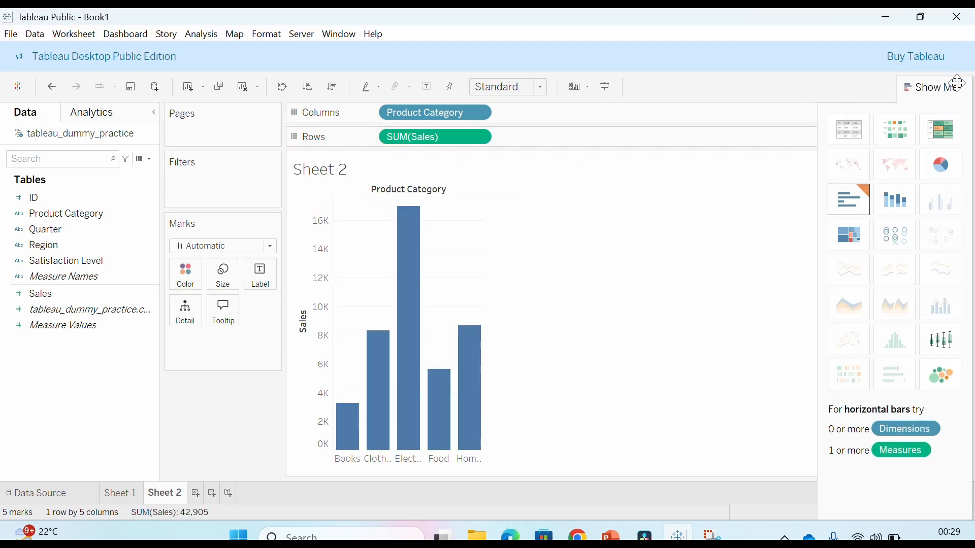
click(947, 176)
click(933, 87)
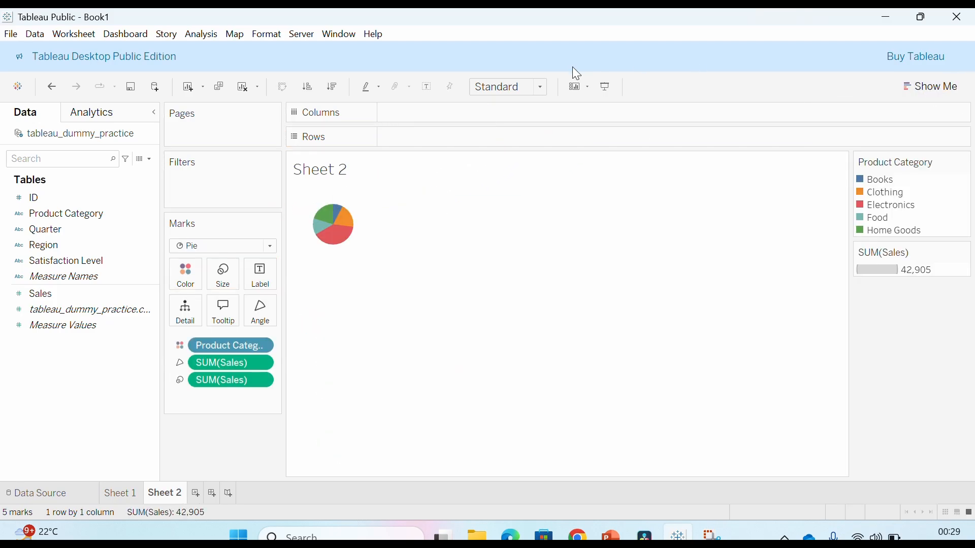
click(512, 87)
click(508, 143)
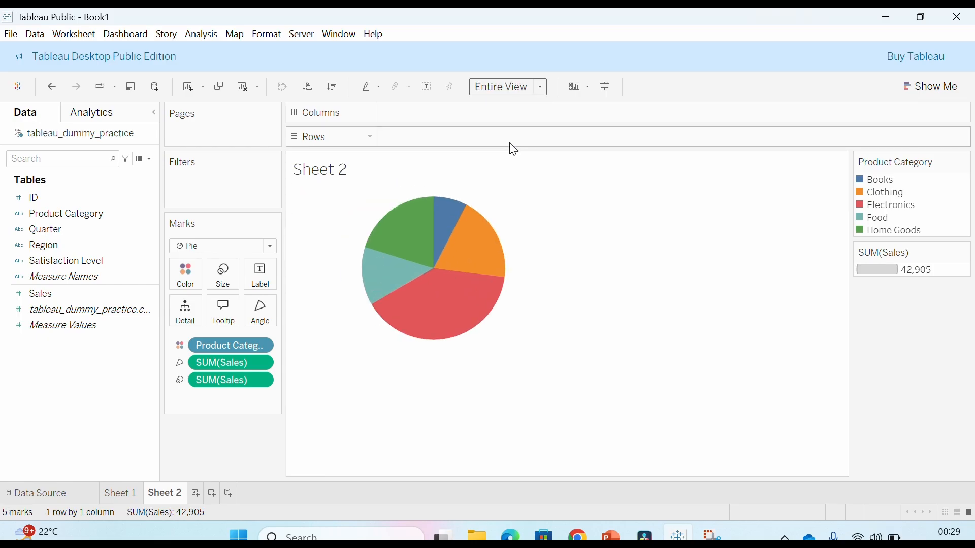
- Label the pie slices with Sales shown as percent of total
click(46, 294)
drag(44, 294, 258, 281)
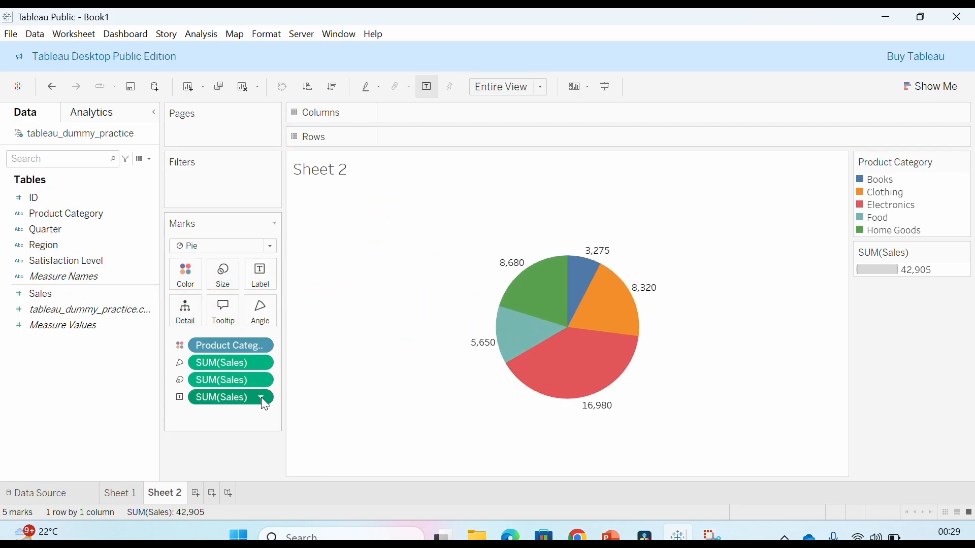
click(265, 397)
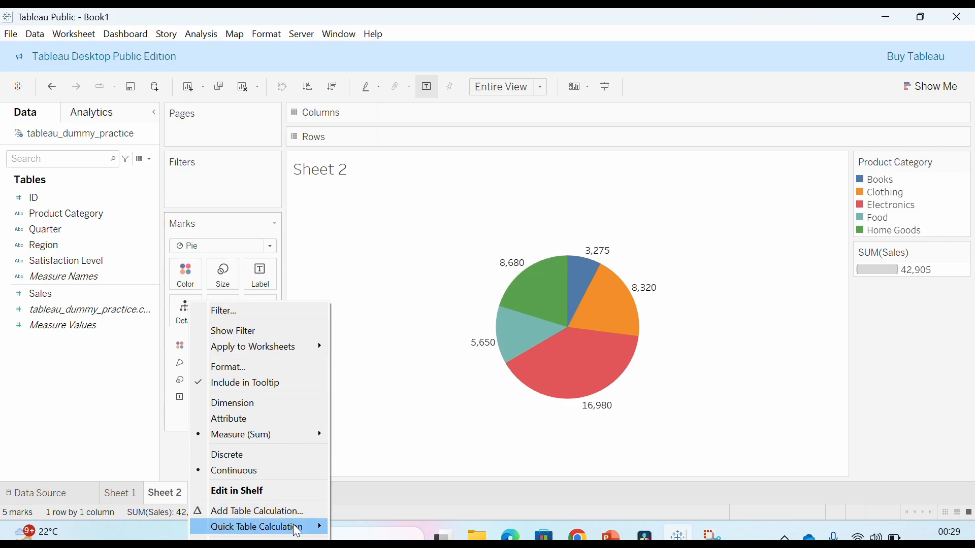
mouse_move(300, 527)
click(406, 440)
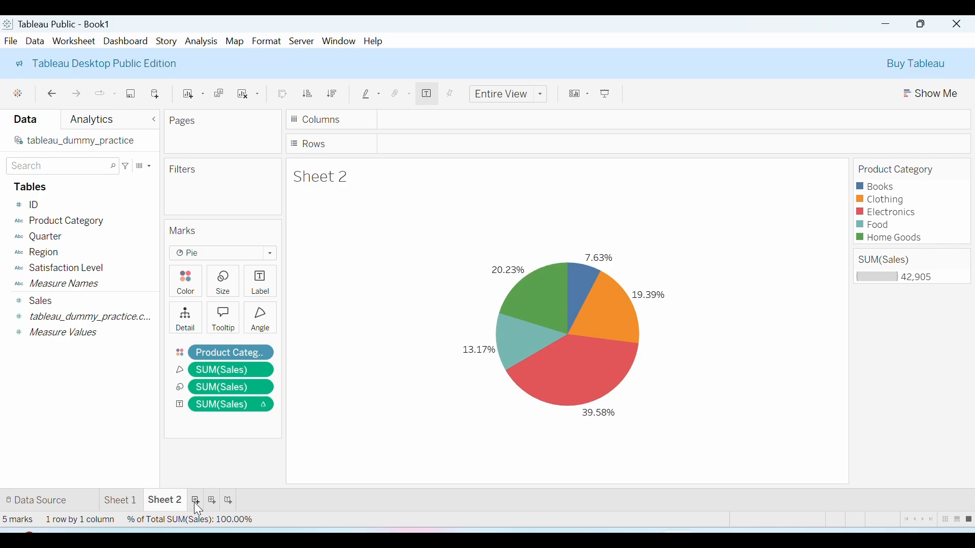
- Add a new worksheet and filter Product Category to only Clothing and Food
click(195, 501)
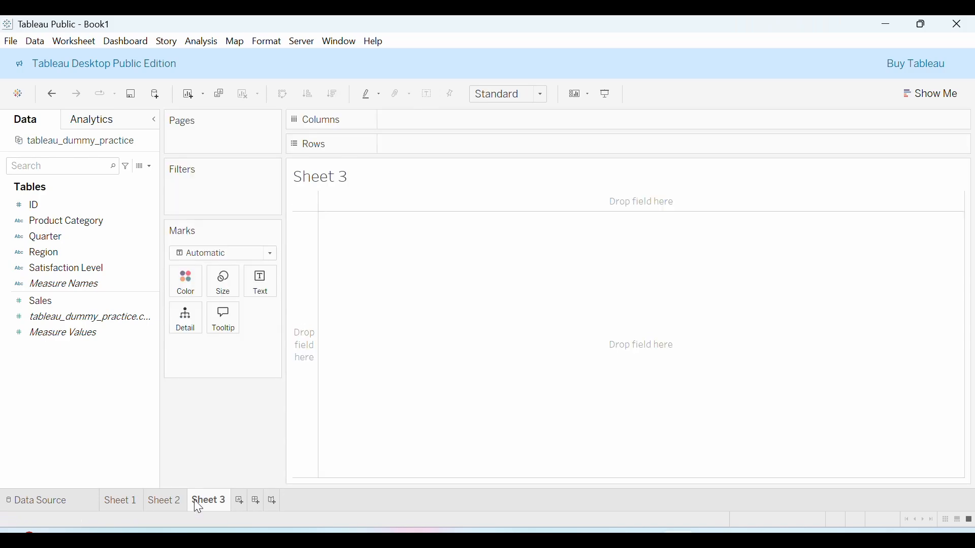
drag(87, 224, 246, 198)
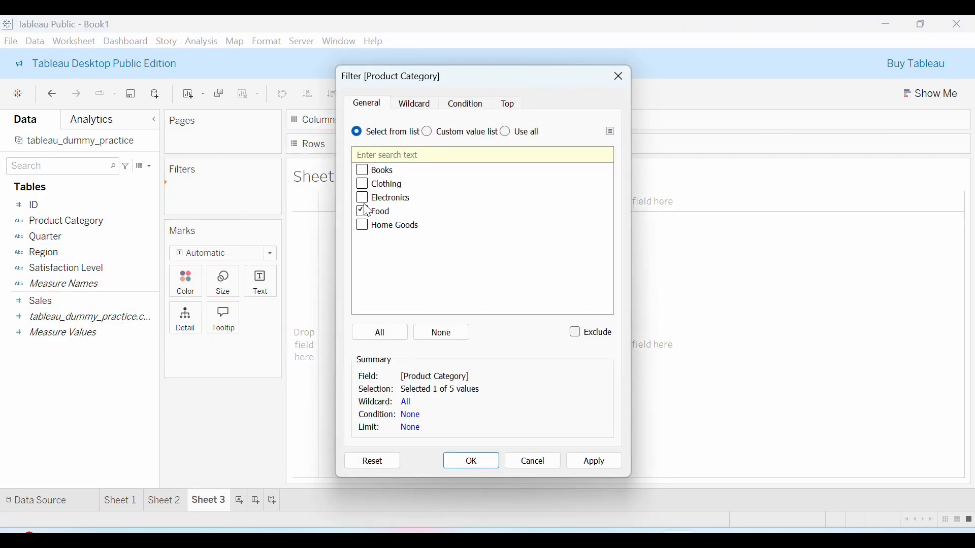
click(590, 464)
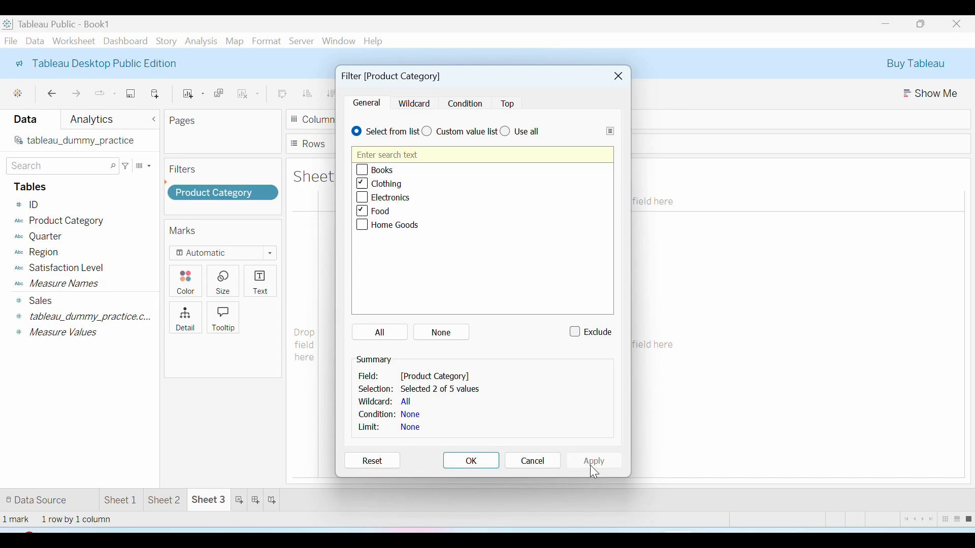
click(482, 460)
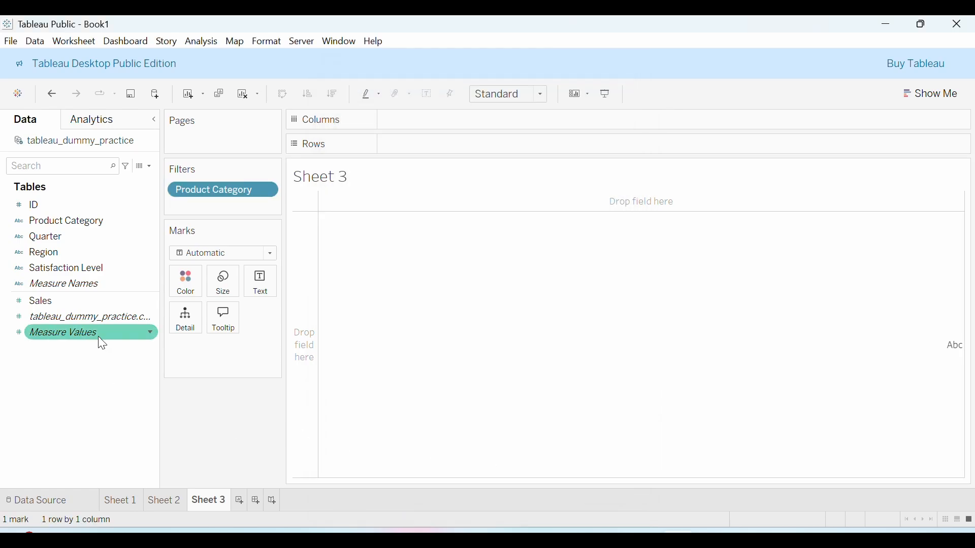
- Build a clustered bar chart of Sales with Quarter as the outer column field and Product Category within it
drag(90, 222, 446, 121)
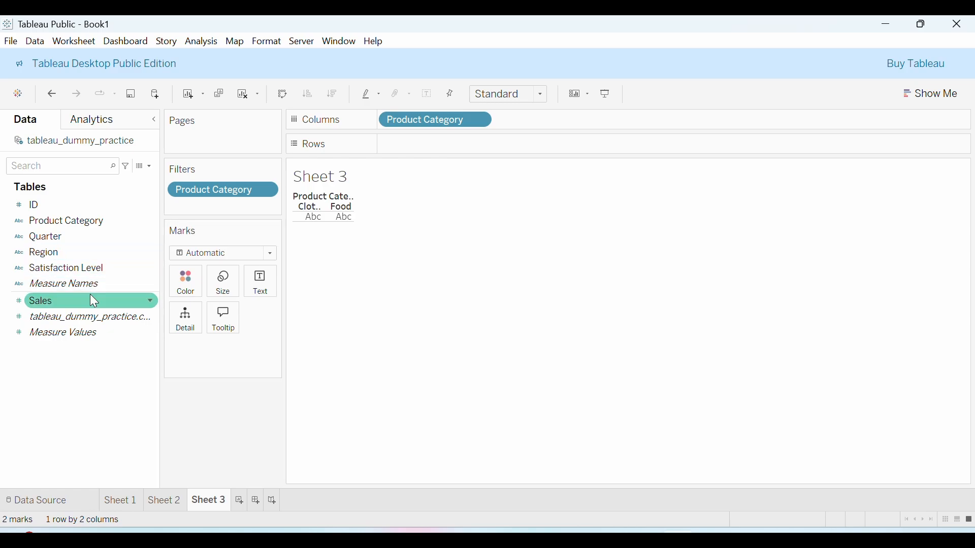
drag(97, 300, 491, 142)
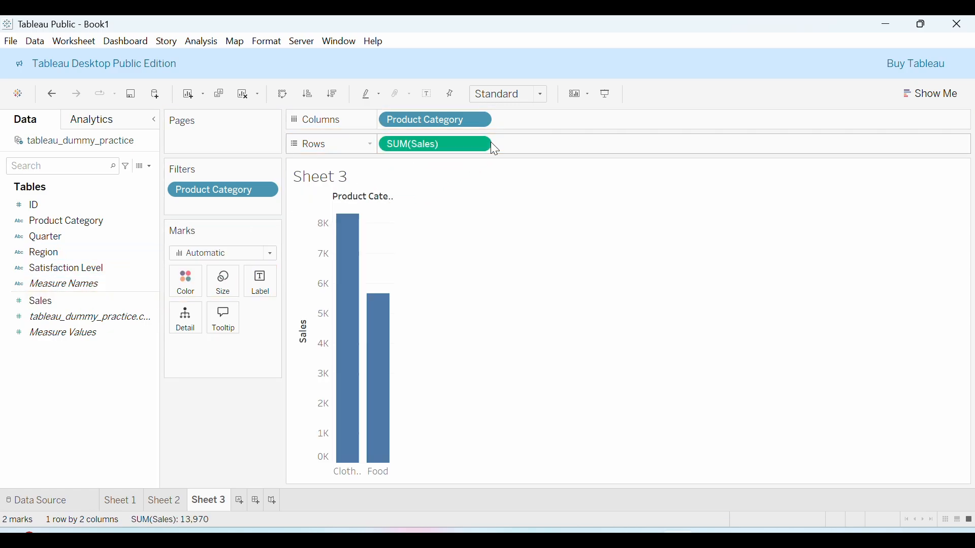
drag(72, 234, 624, 119)
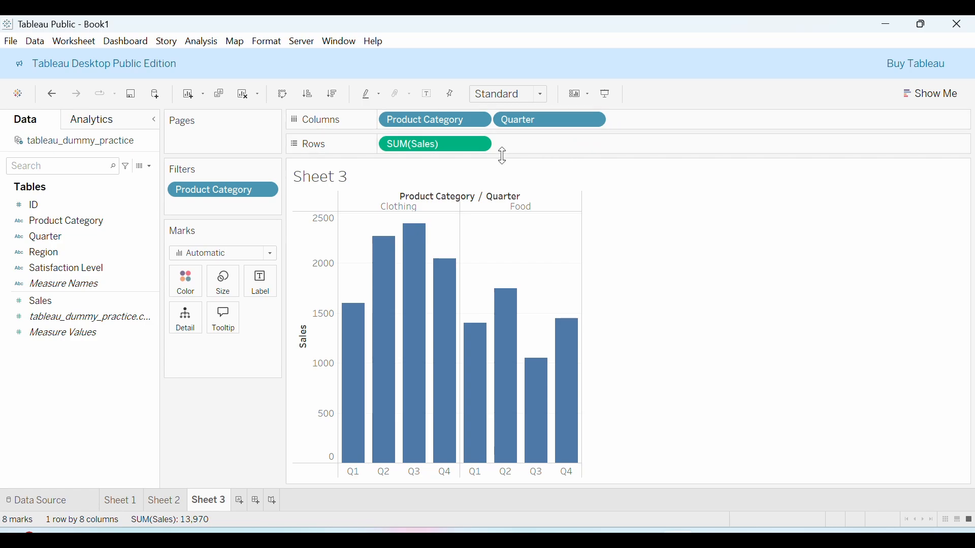
drag(452, 121, 703, 124)
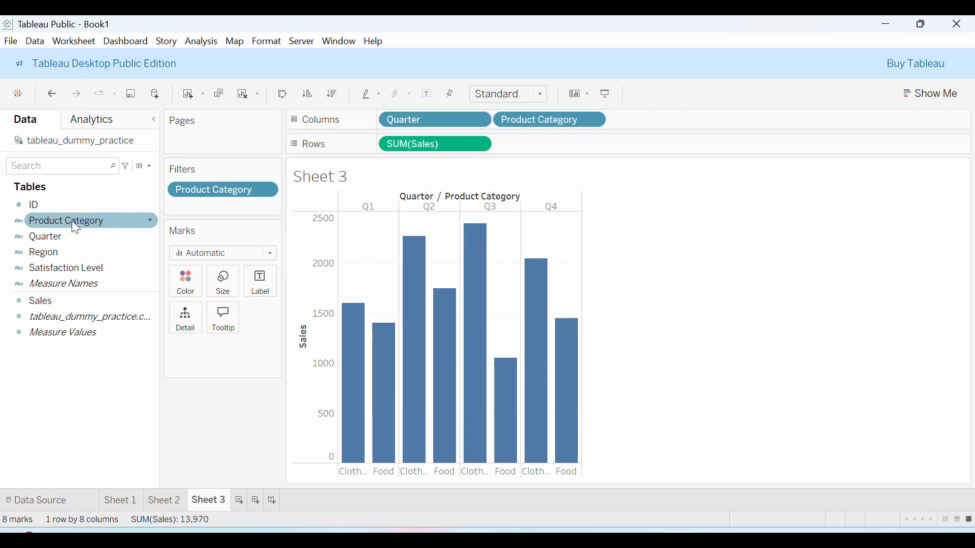
- Color the bars by Product Category and label them with Sales, with the chart fitted to the entire view
drag(71, 221, 191, 282)
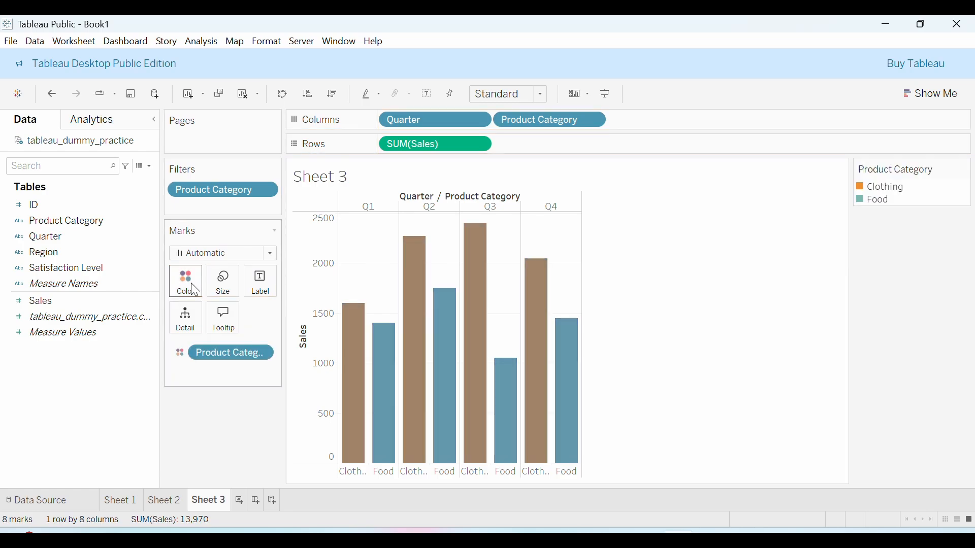
click(522, 149)
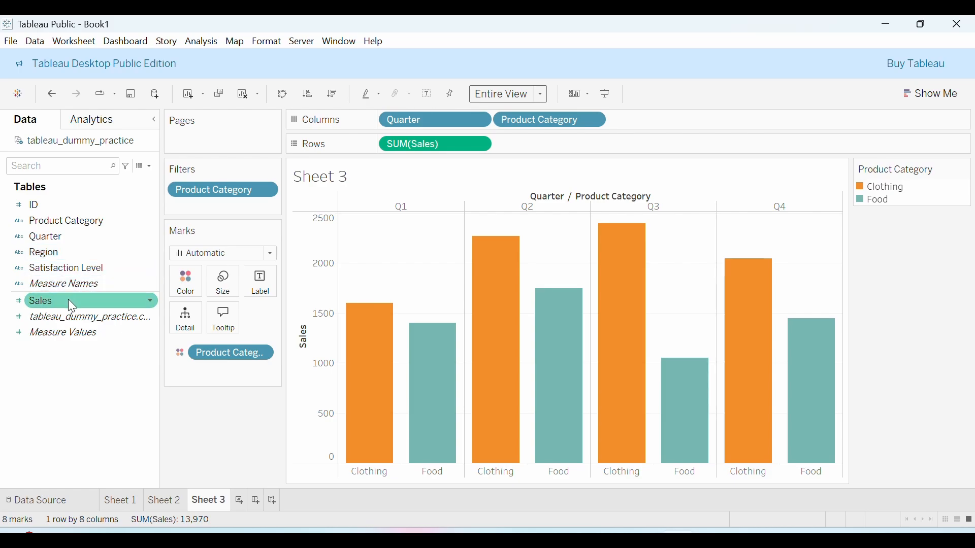
drag(68, 299, 258, 287)
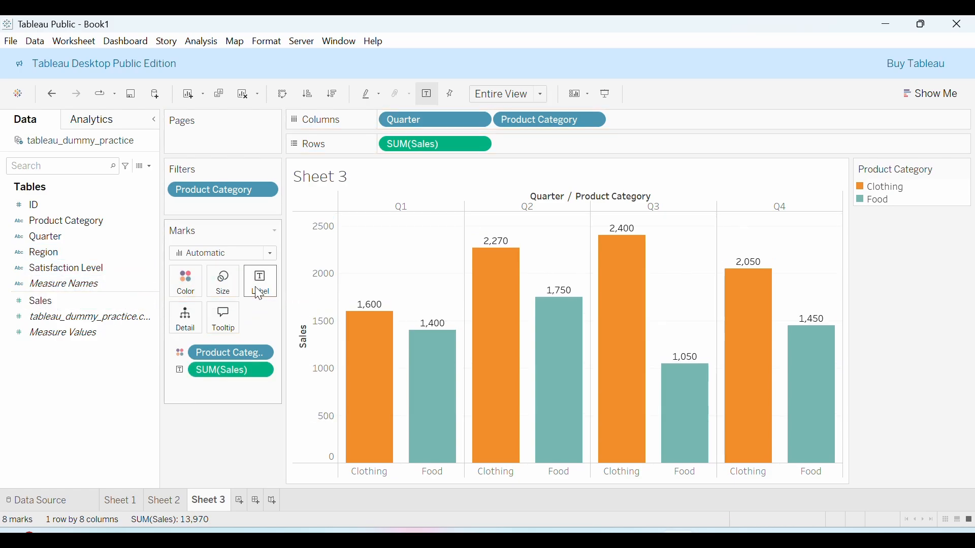